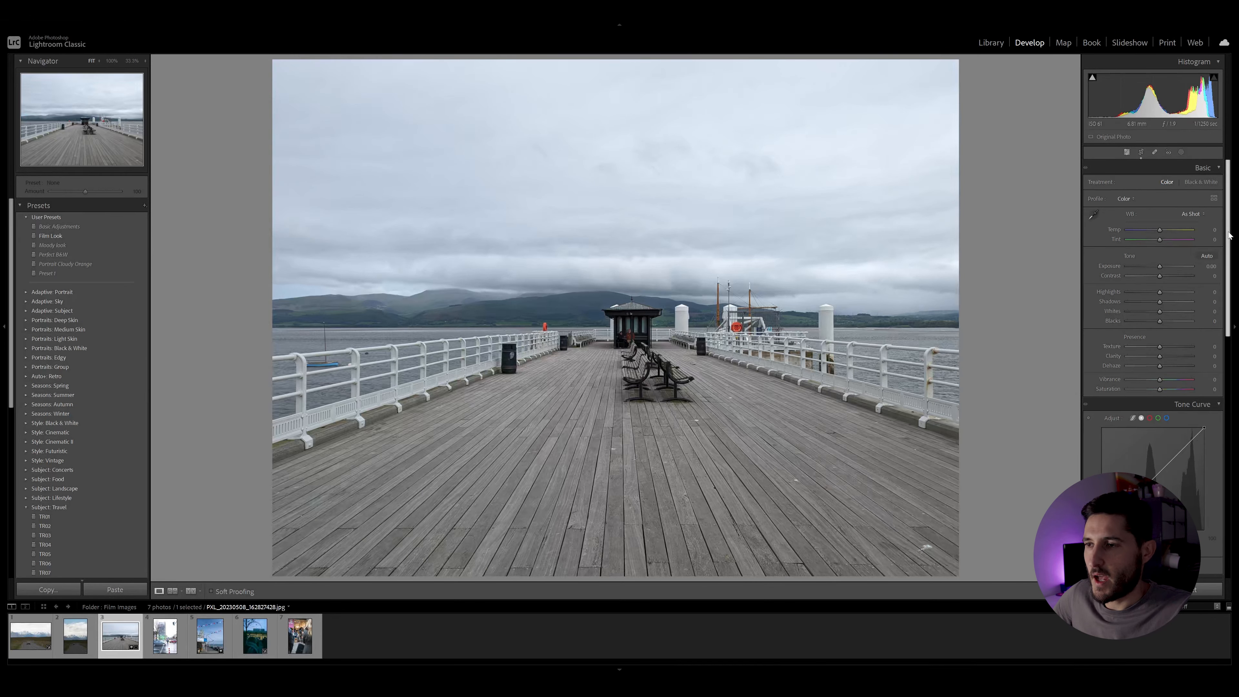
# Step: Add anchor points in the midtones and shadows of the tone curve and raise its black point to an output of 30
pyautogui.scroll(-4, 1160, 451)
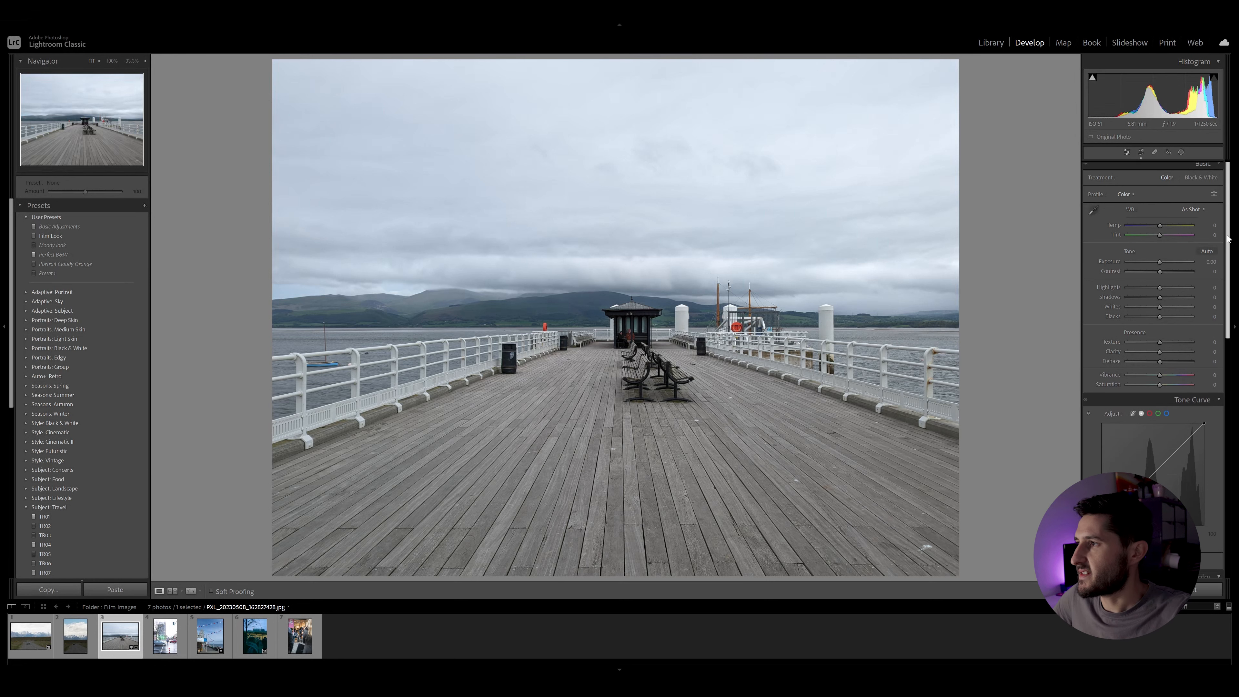
pyautogui.click(1154, 387)
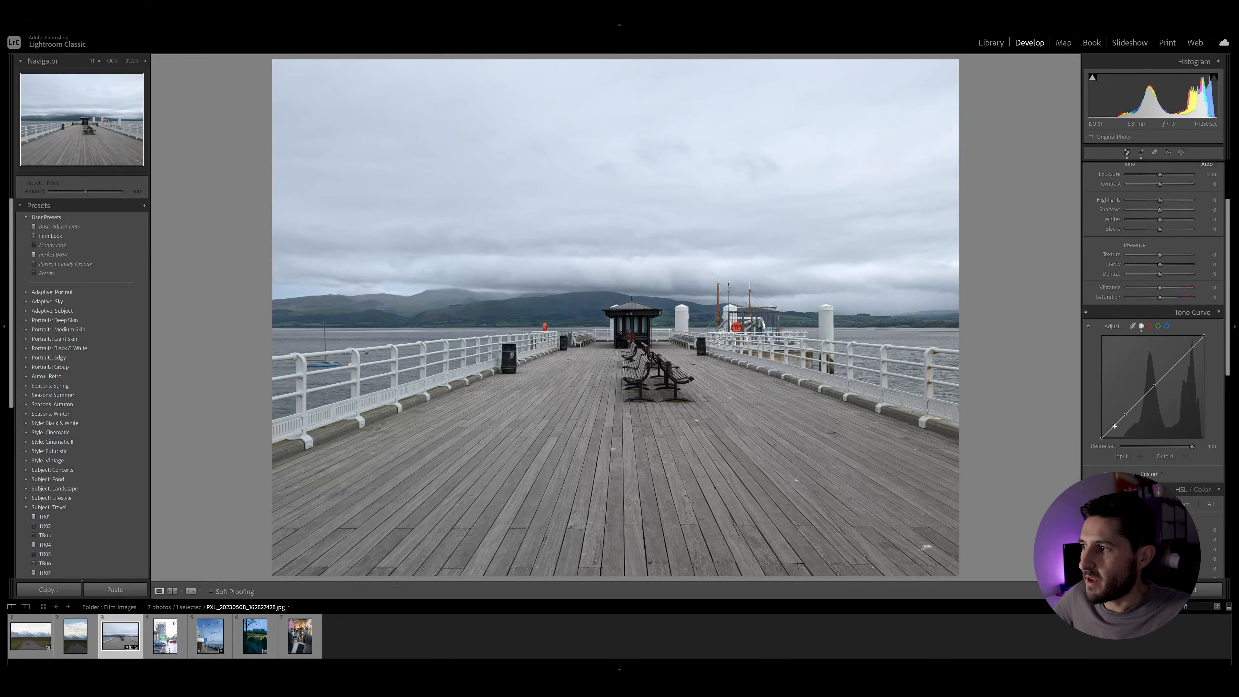
pyautogui.click(1115, 425)
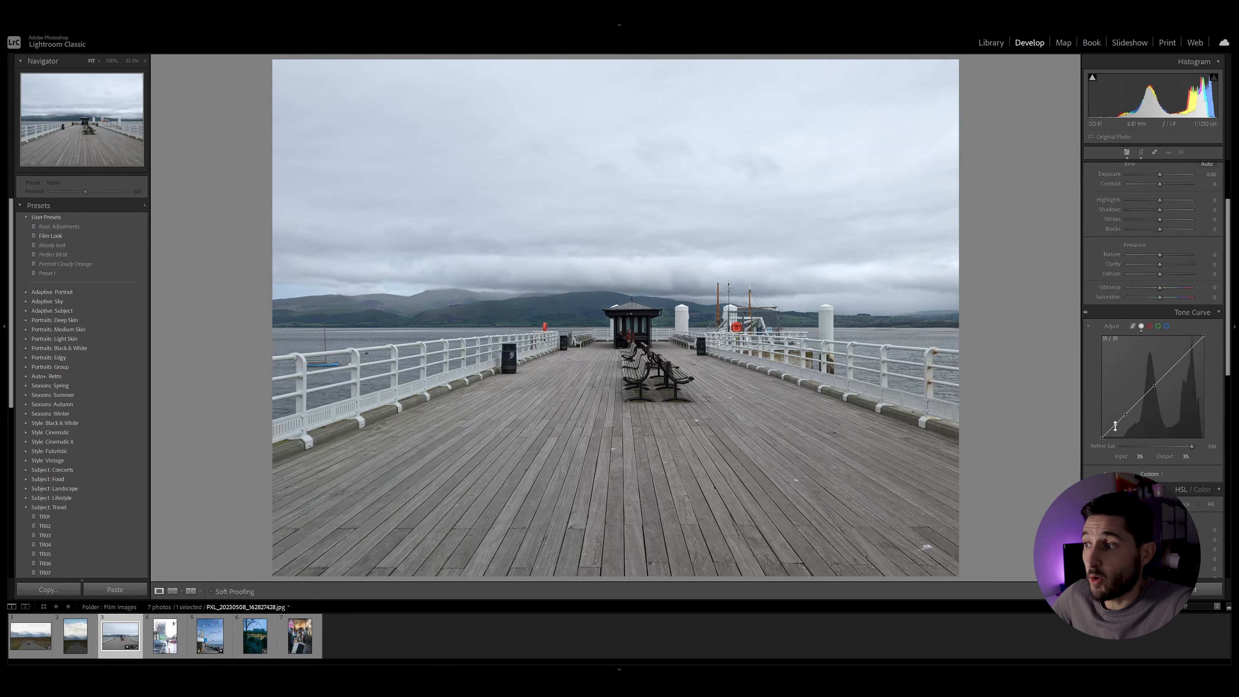
pyautogui.click(1102, 438)
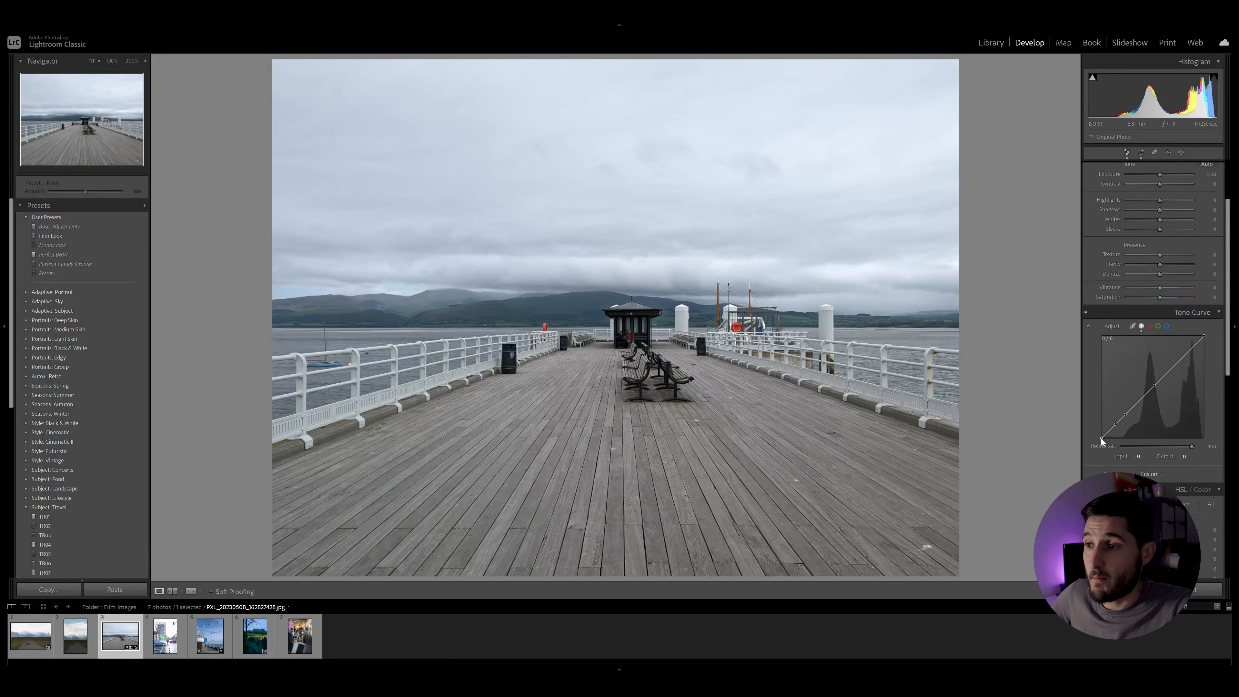
pyautogui.moveTo(1101, 439); pyautogui.dragTo(1100, 425)
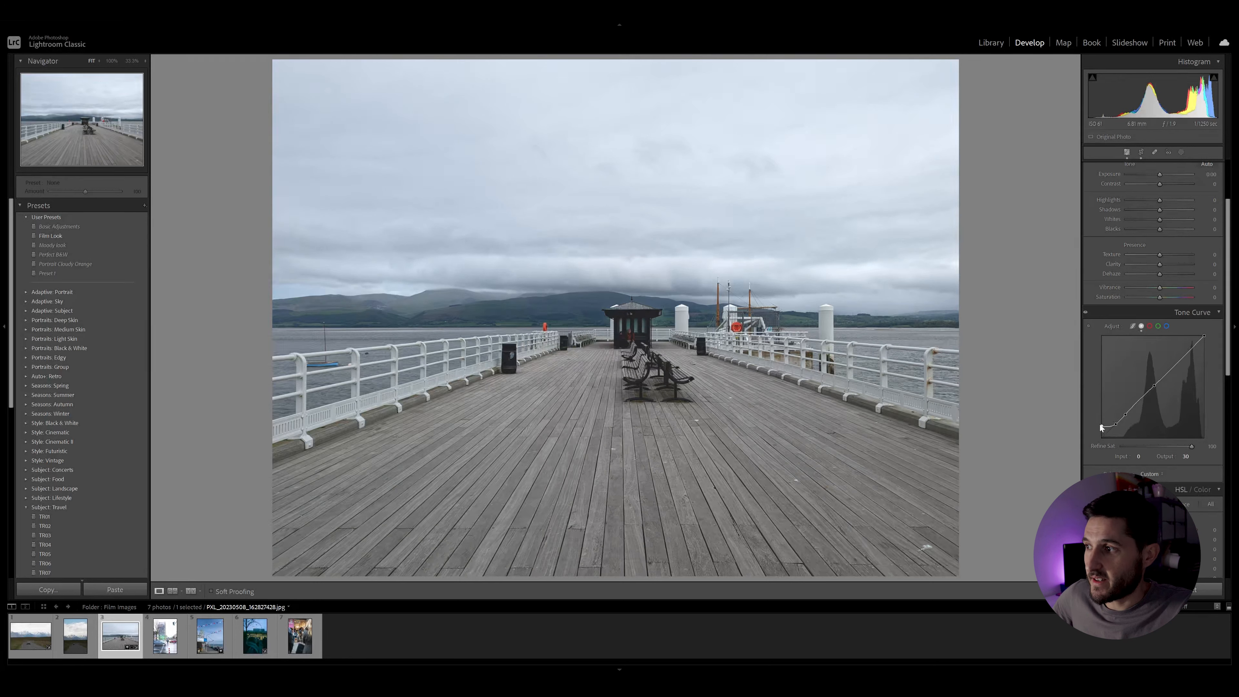
# Step: Pull the lower-midtone point of the tone curve down to output 53 and check the kiosk area at 100% zoom
pyautogui.click(1116, 425)
pyautogui.moveTo(1124, 415); pyautogui.dragTo(1126, 417)
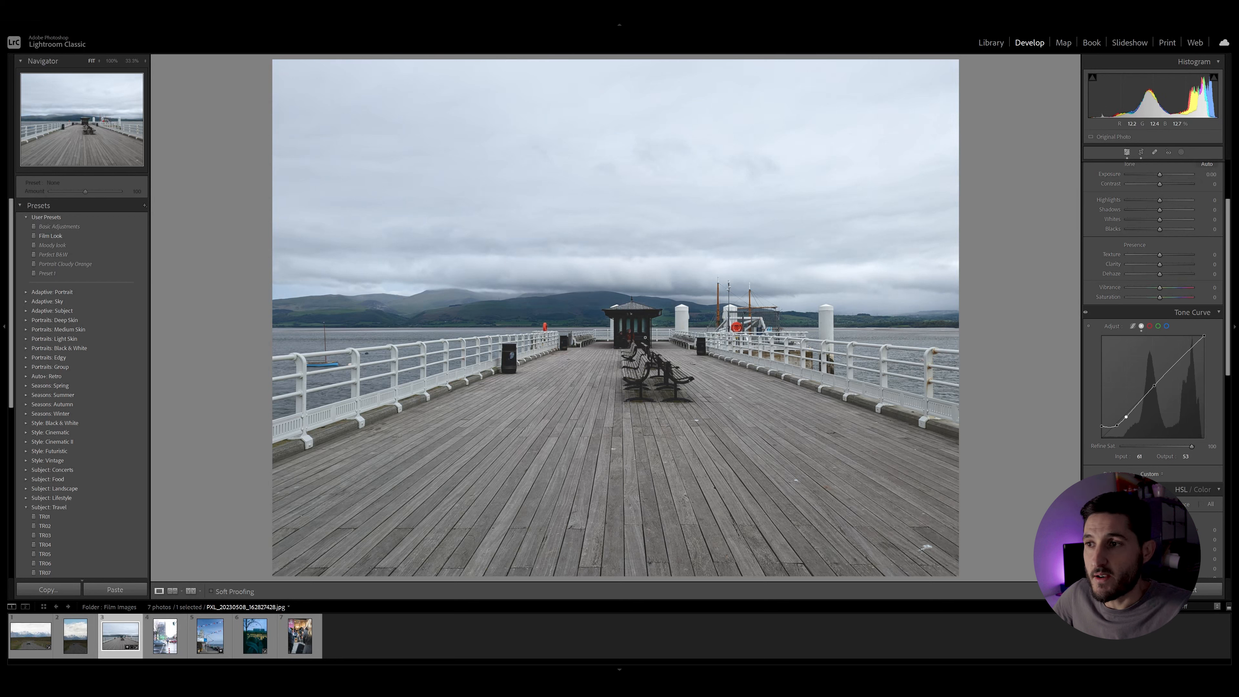
pyautogui.click(642, 335)
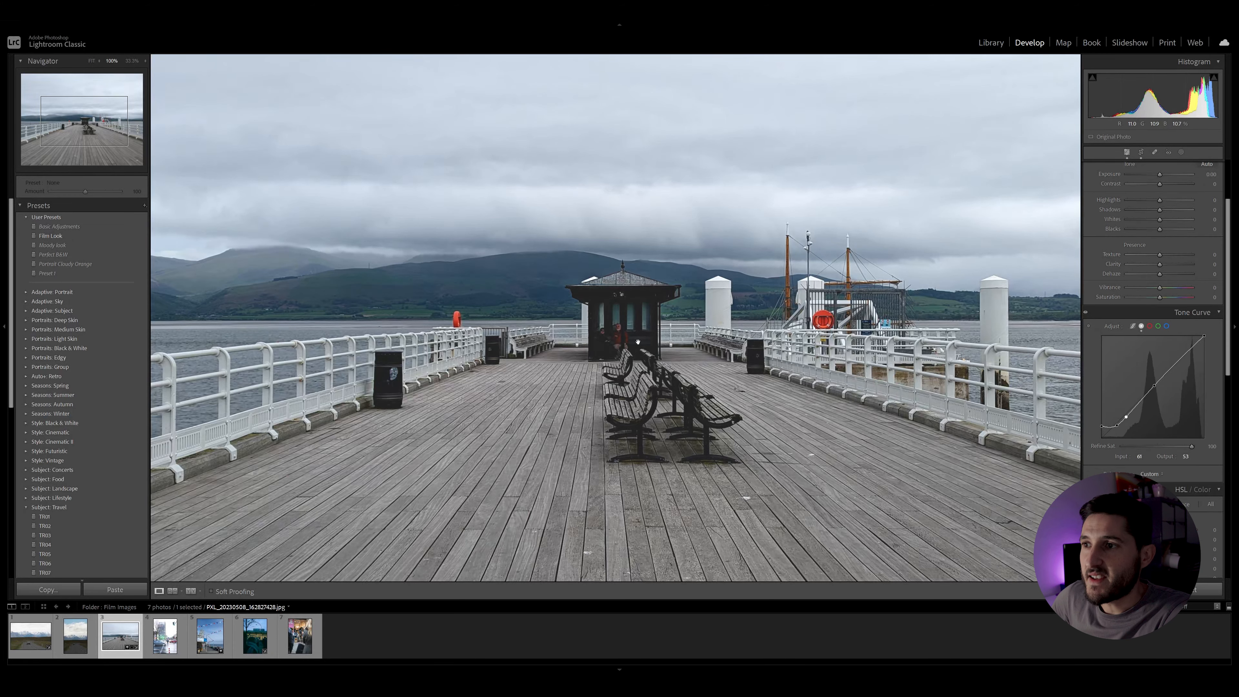
pyautogui.click(633, 317)
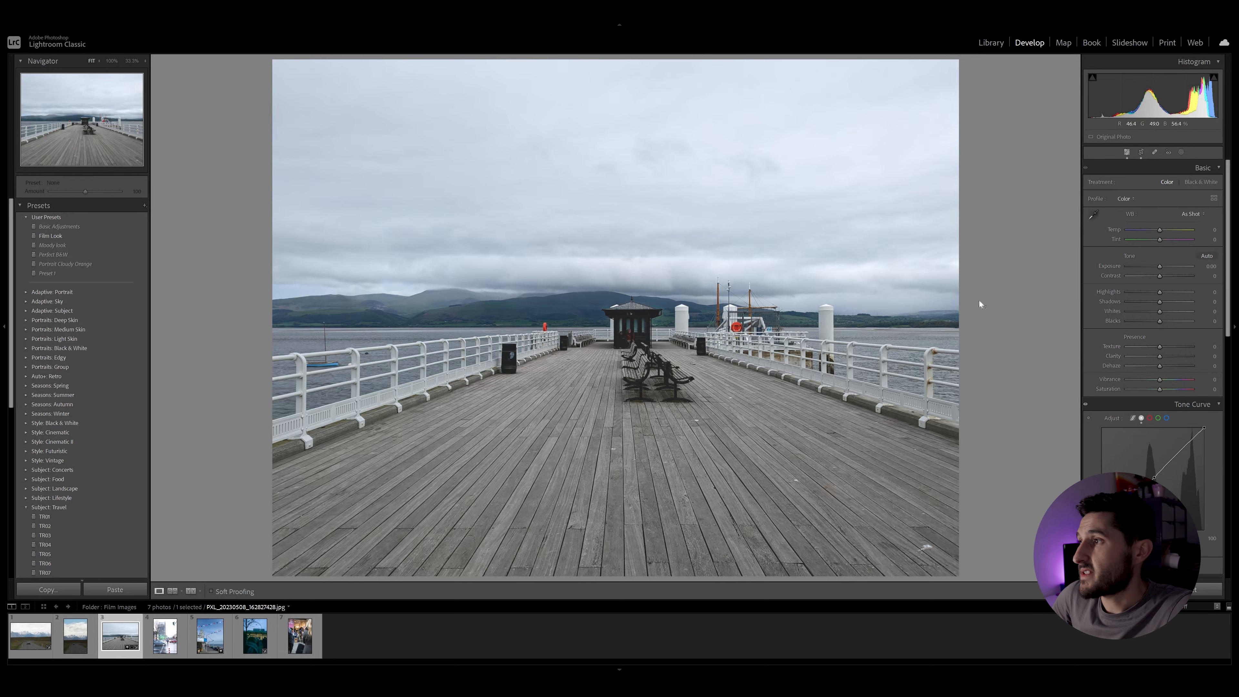
# Step: Make the basic adjustments: Contrast -15, Shadows -13, Blacks -30, Temp +5, Tint +14, Texture -14 and Clarity -11
pyautogui.moveTo(1160, 276); pyautogui.dragTo(1152, 323)
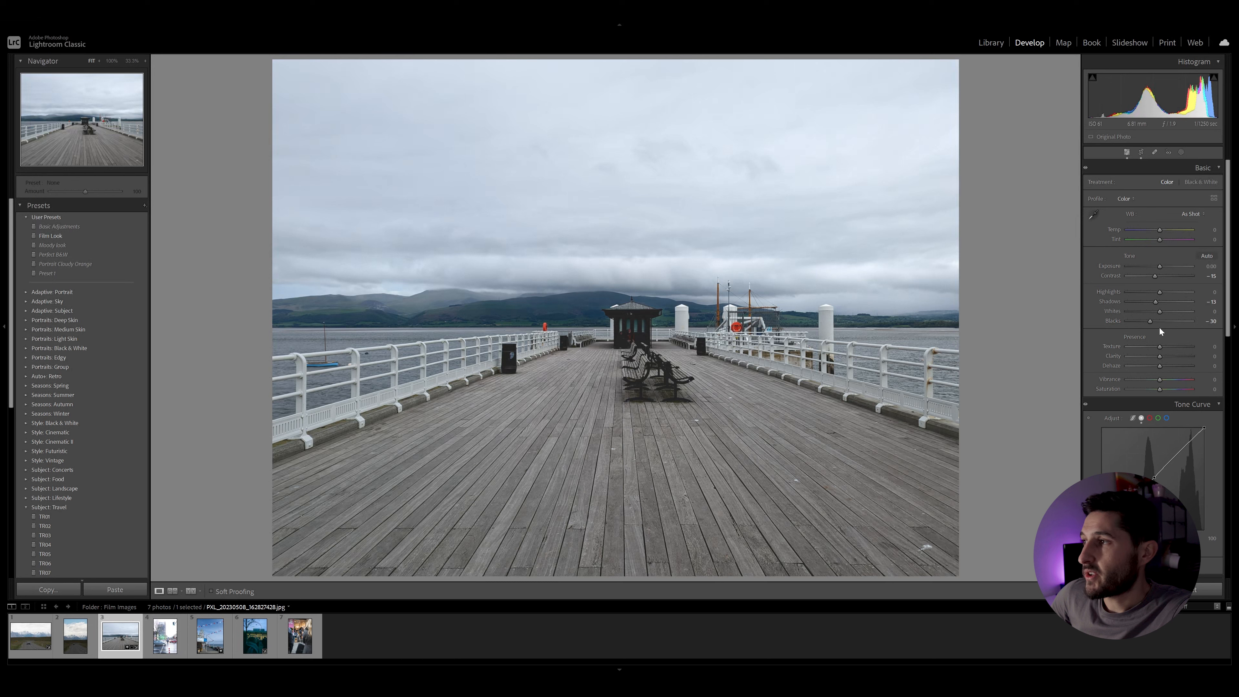
pyautogui.moveTo(1162, 230); pyautogui.dragTo(1164, 243)
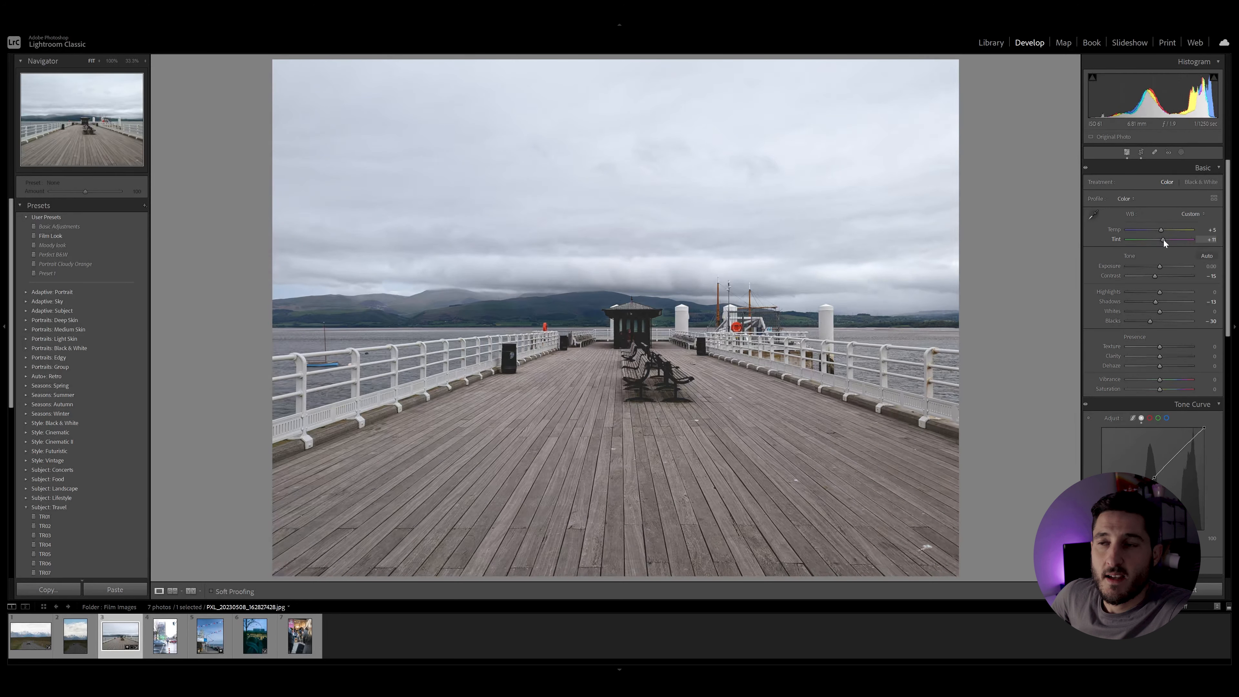
pyautogui.moveTo(1163, 239); pyautogui.dragTo(1164, 240)
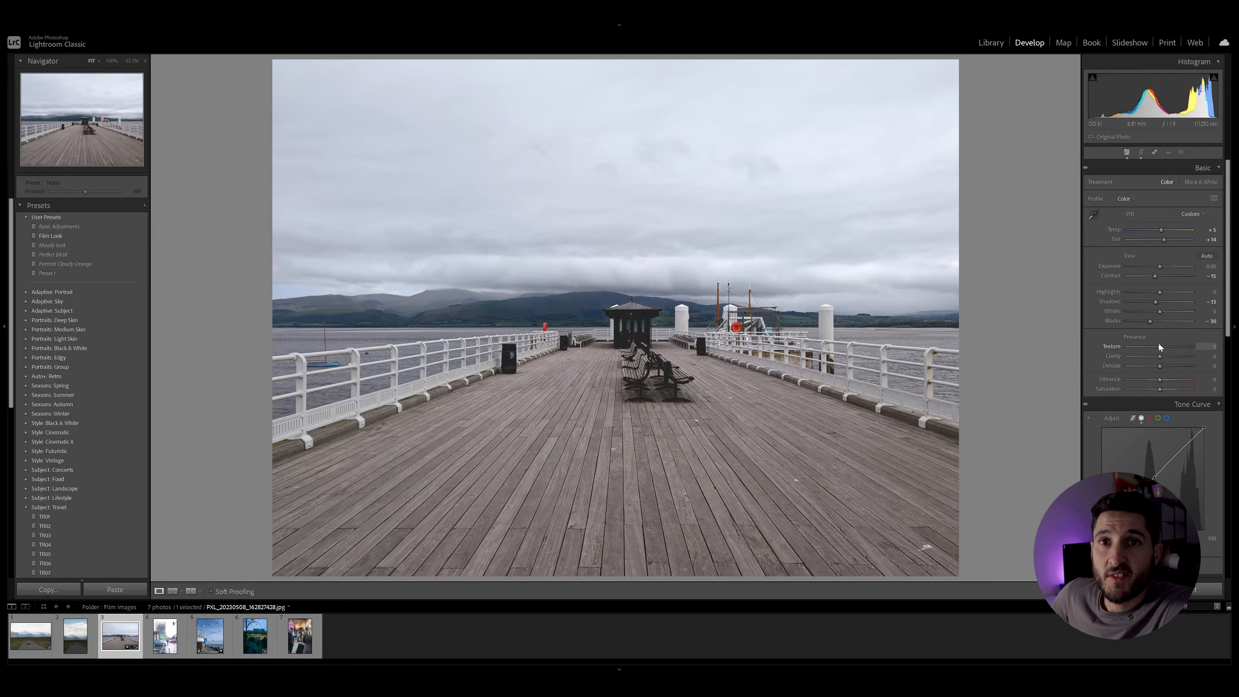
pyautogui.moveTo(1159, 344); pyautogui.dragTo(1157, 355)
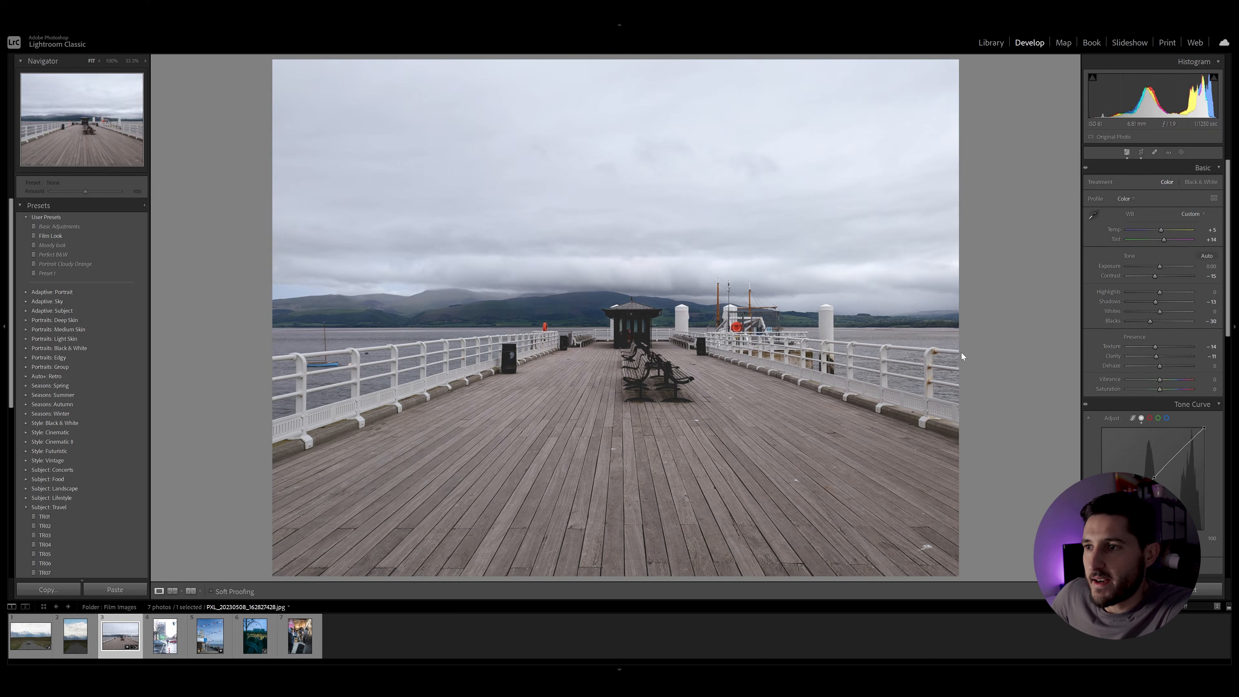
# Step: Color grade the photo by tinting the shadows slightly teal and the midtones slightly red
pyautogui.scroll(-6, 1161, 390)
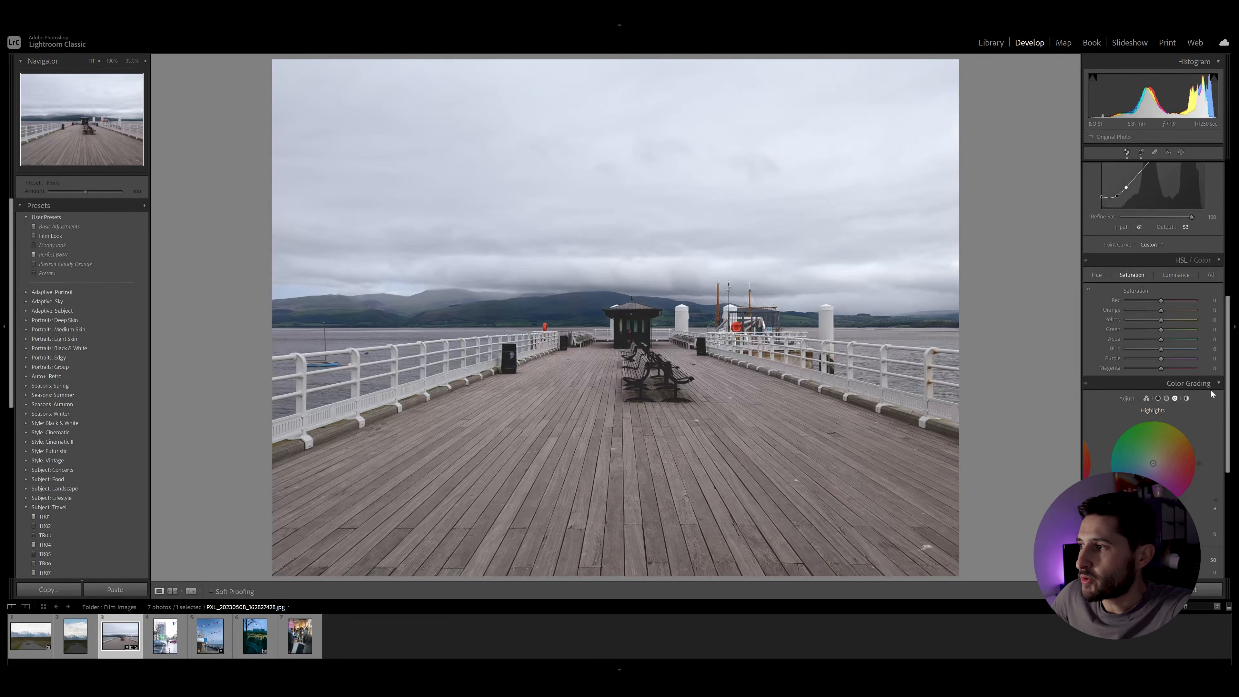
pyautogui.click(1159, 397)
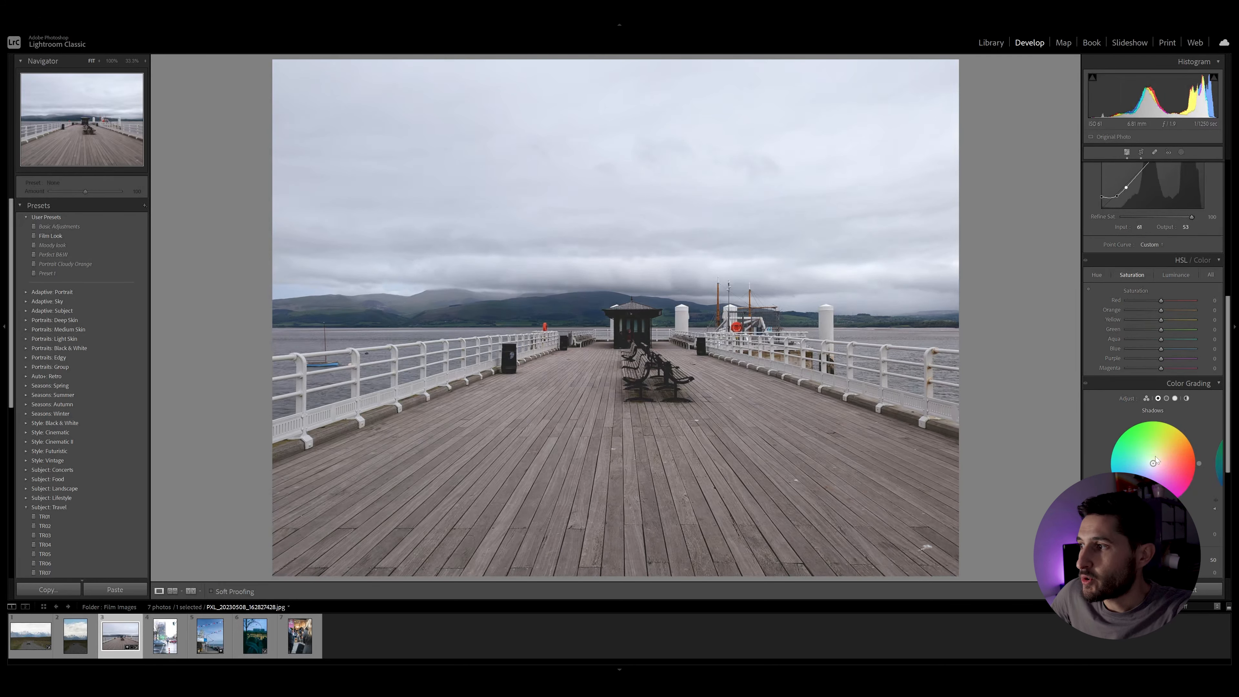
pyautogui.moveTo(1152, 464); pyautogui.dragTo(1144, 461)
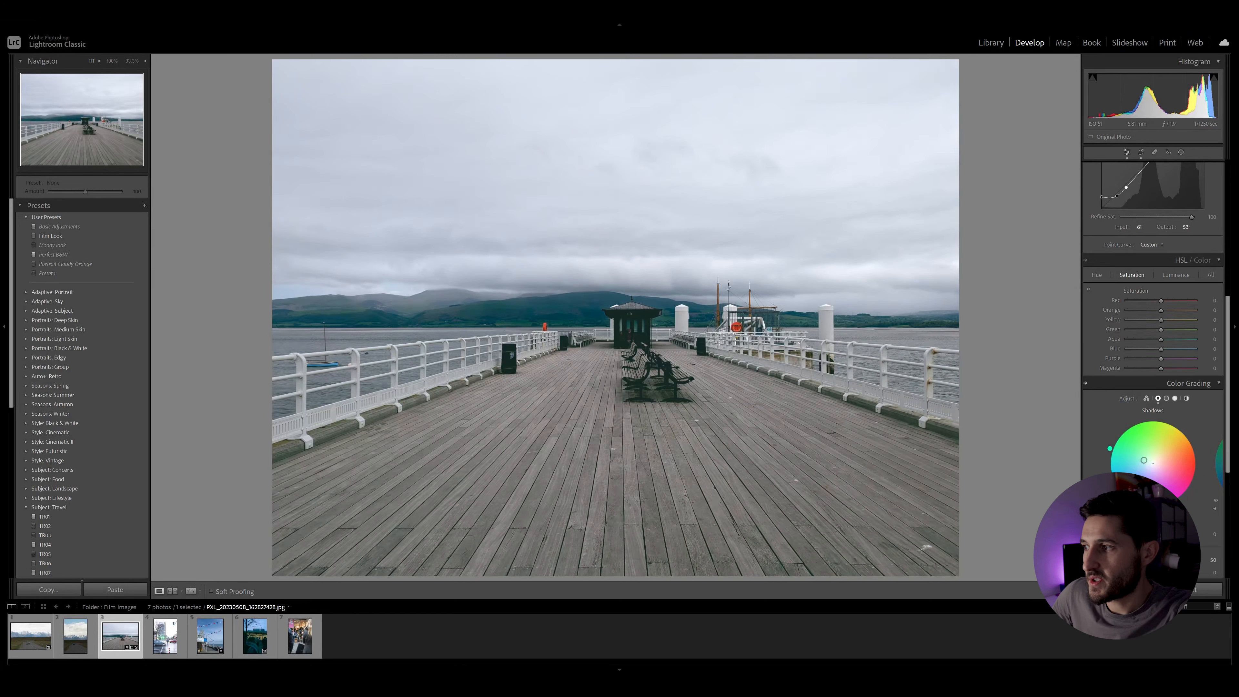
pyautogui.click(1165, 399)
pyautogui.moveTo(1152, 464); pyautogui.dragTo(1158, 463)
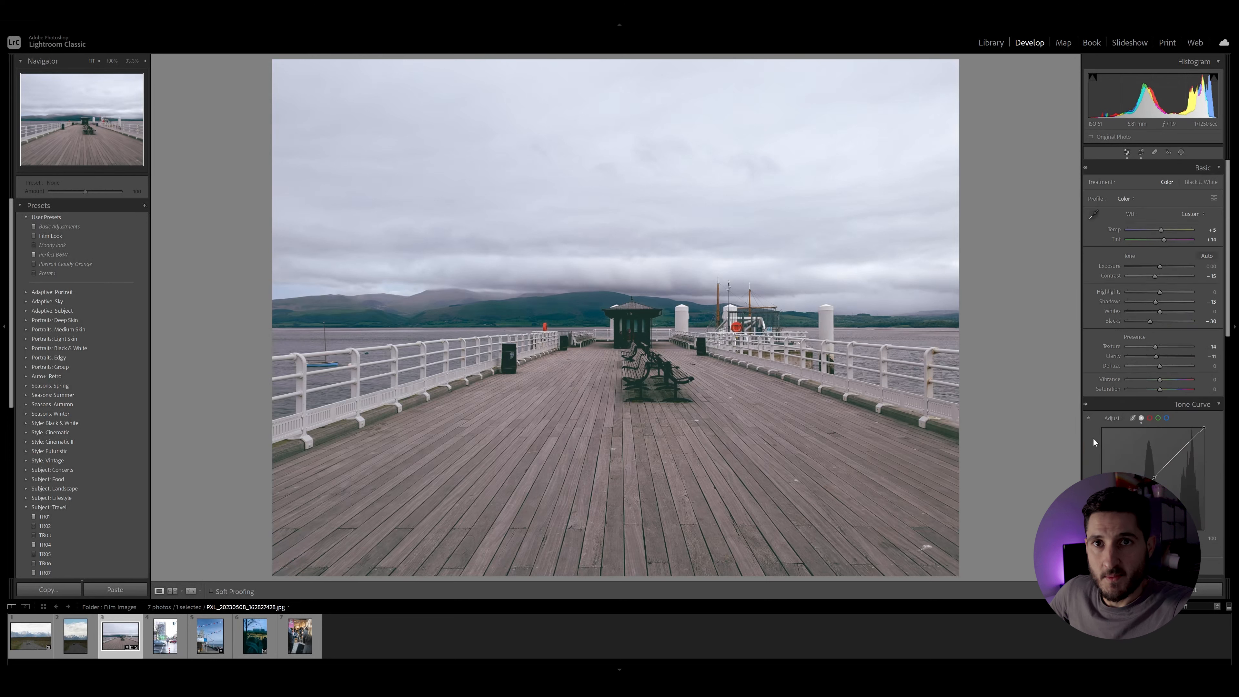
# Step: Create a Luminance Range mask covering the darks and midtones, with lower limits 0/0 and upper limits 72/94
pyautogui.click(1182, 152)
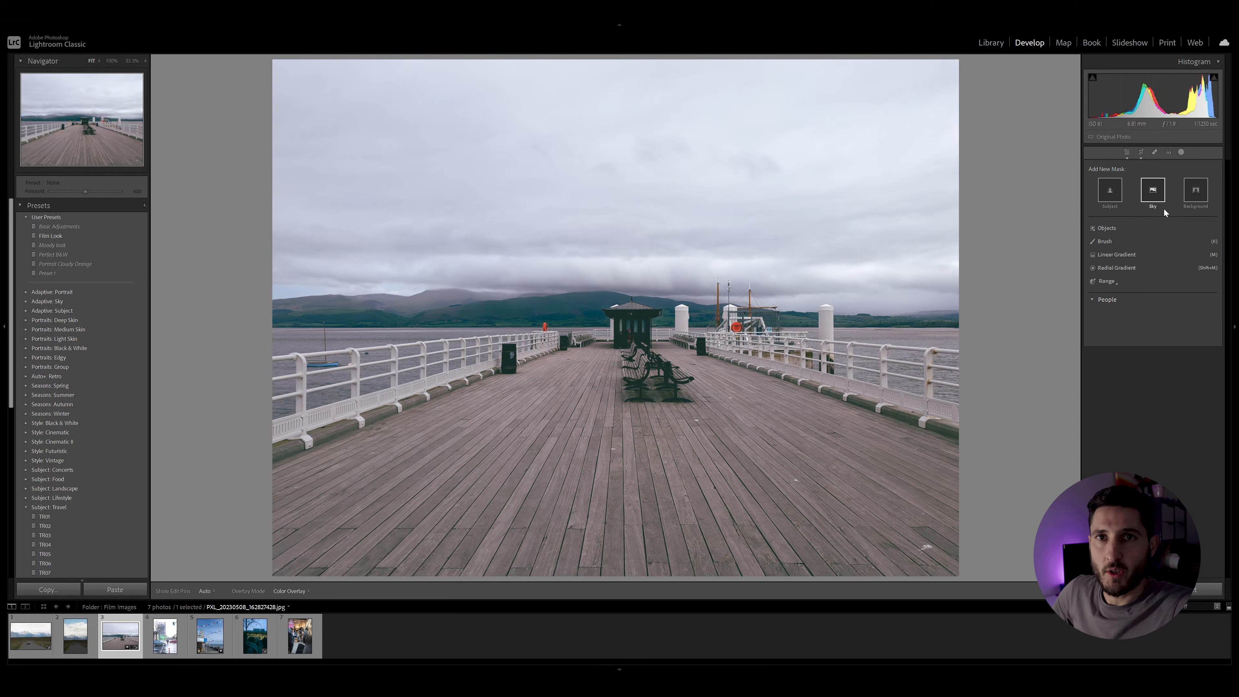
pyautogui.moveTo(1117, 282)
pyautogui.click(1127, 311)
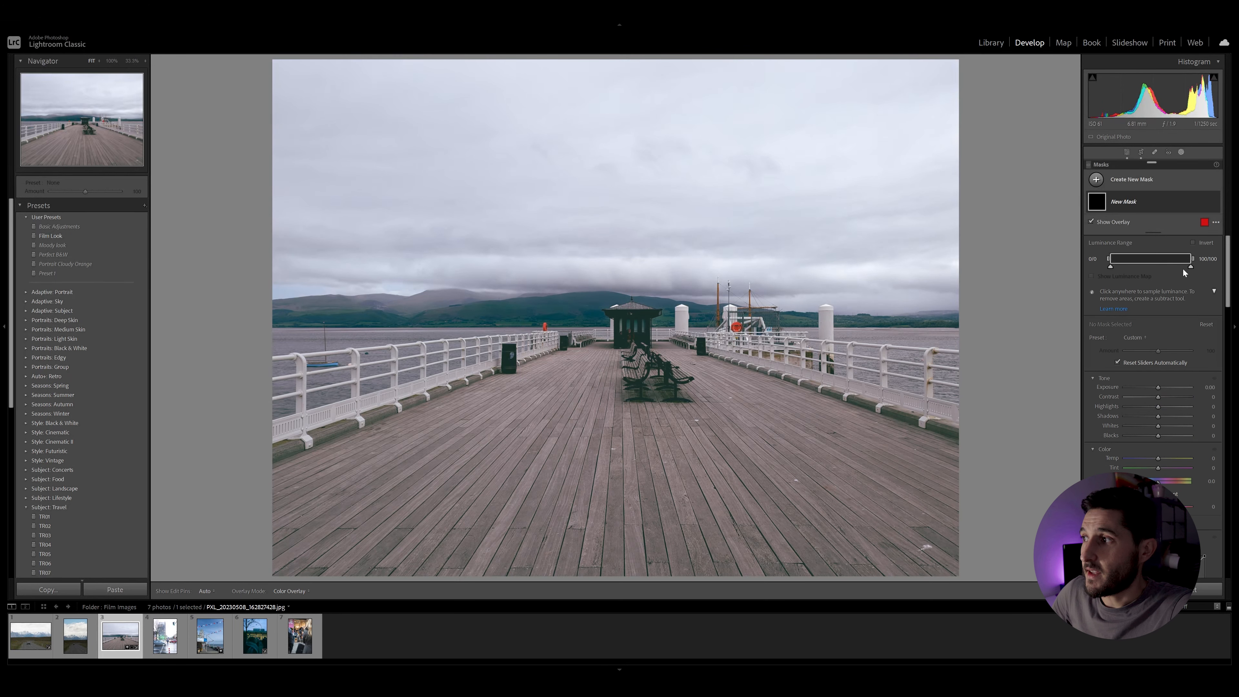
pyautogui.moveTo(1190, 259); pyautogui.dragTo(1180, 259)
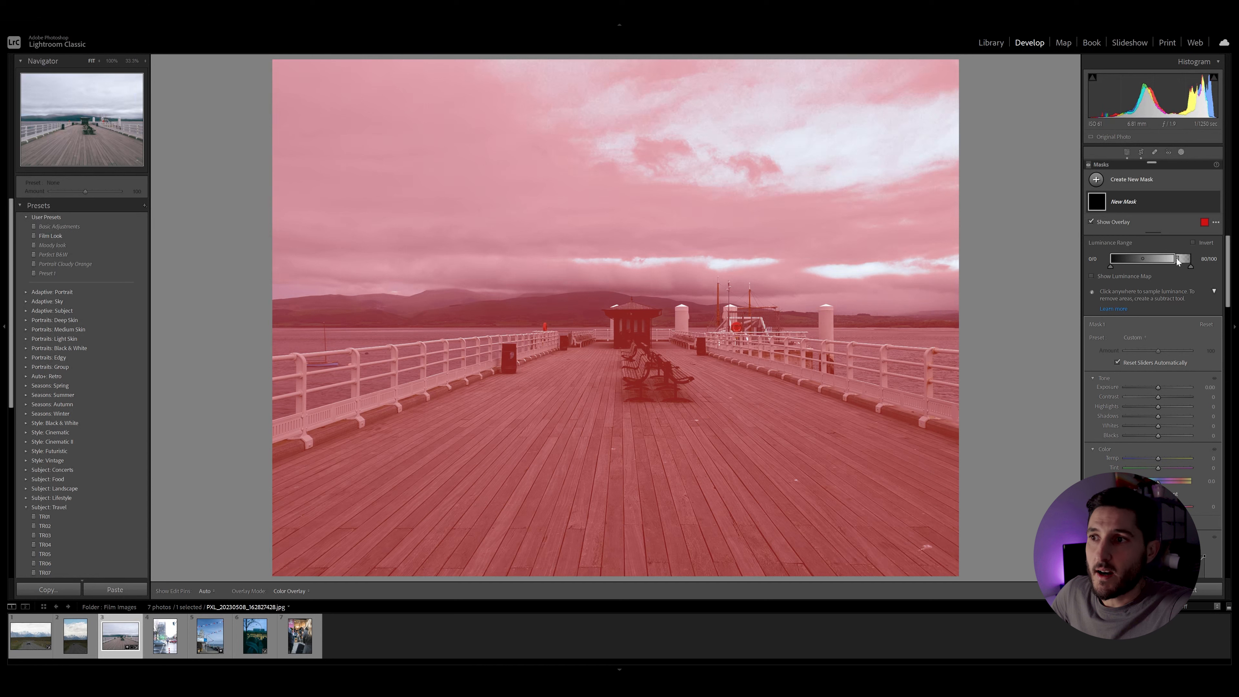
pyautogui.moveTo(1176, 259); pyautogui.dragTo(1185, 266)
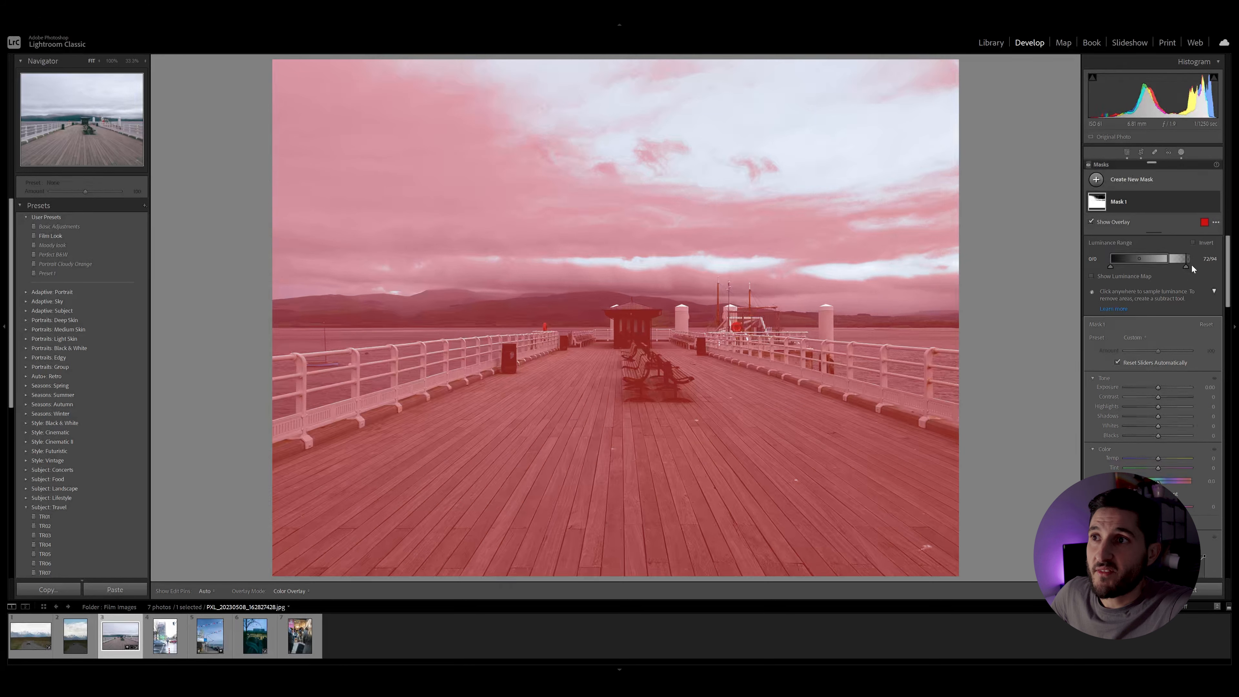
# Step: Add grain to the luminance mask with Amount 39 and Size 36, trying a Roughness of 80 before reducing it
pyautogui.scroll(-5, 1183, 274)
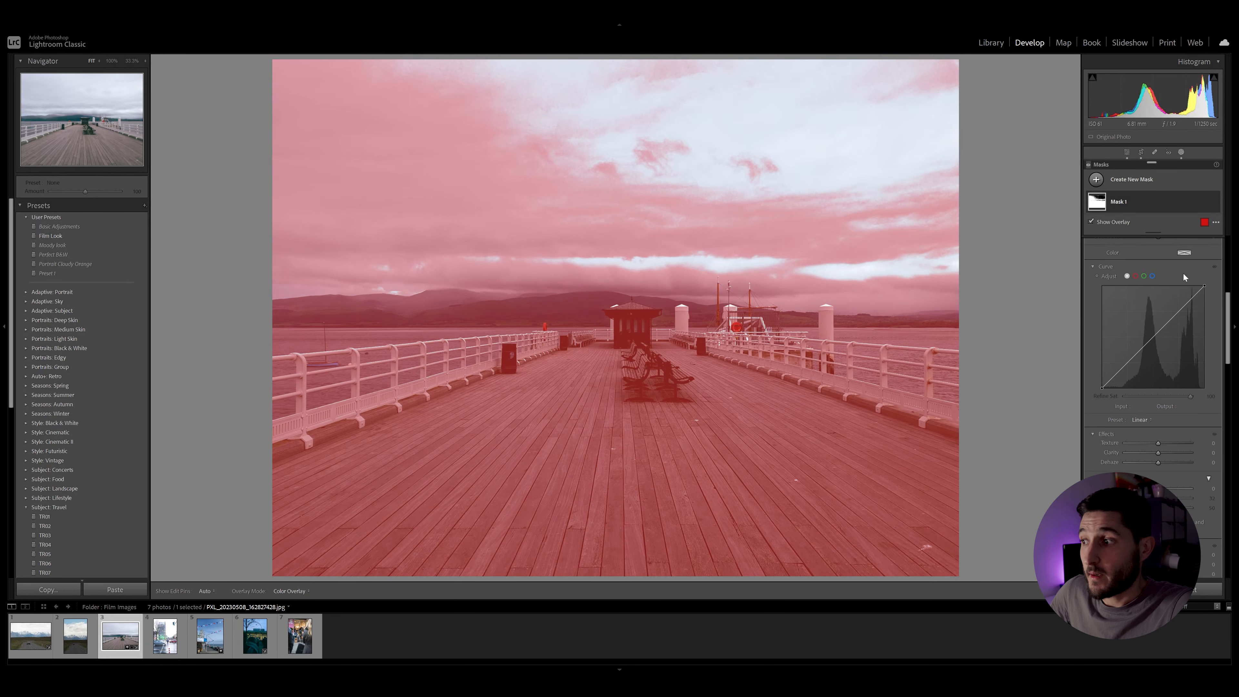
pyautogui.scroll(-2, 1185, 280)
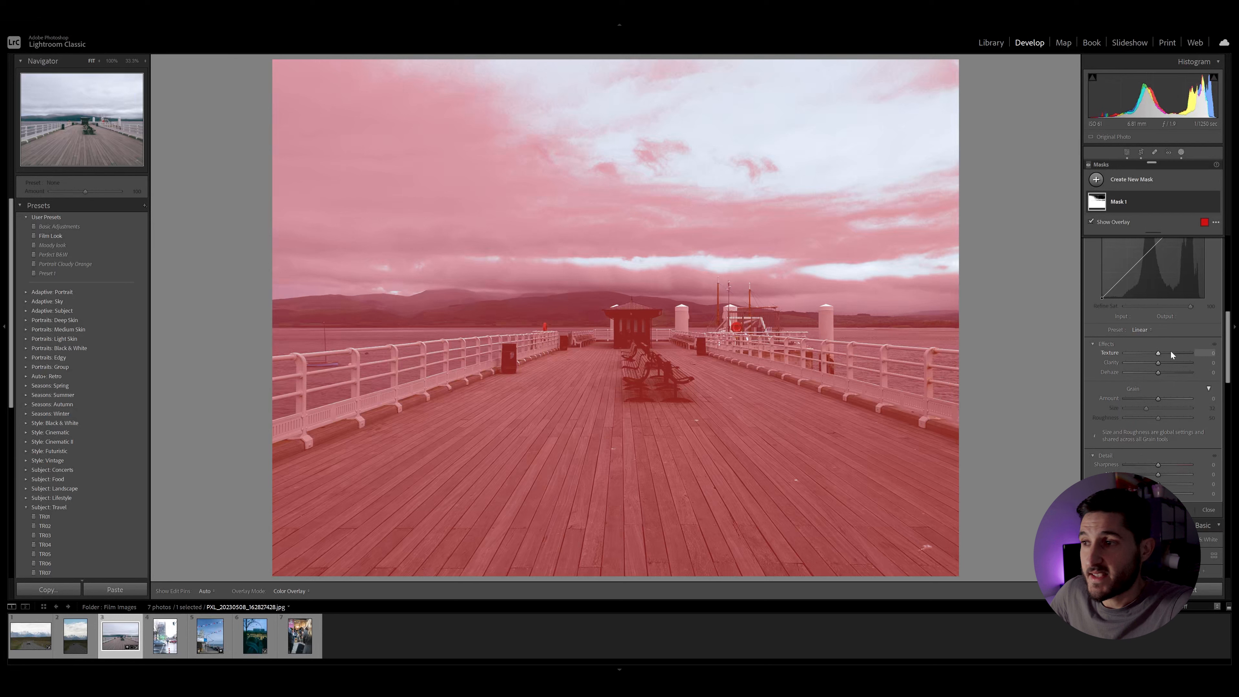
pyautogui.moveTo(1159, 397); pyautogui.dragTo(1172, 400)
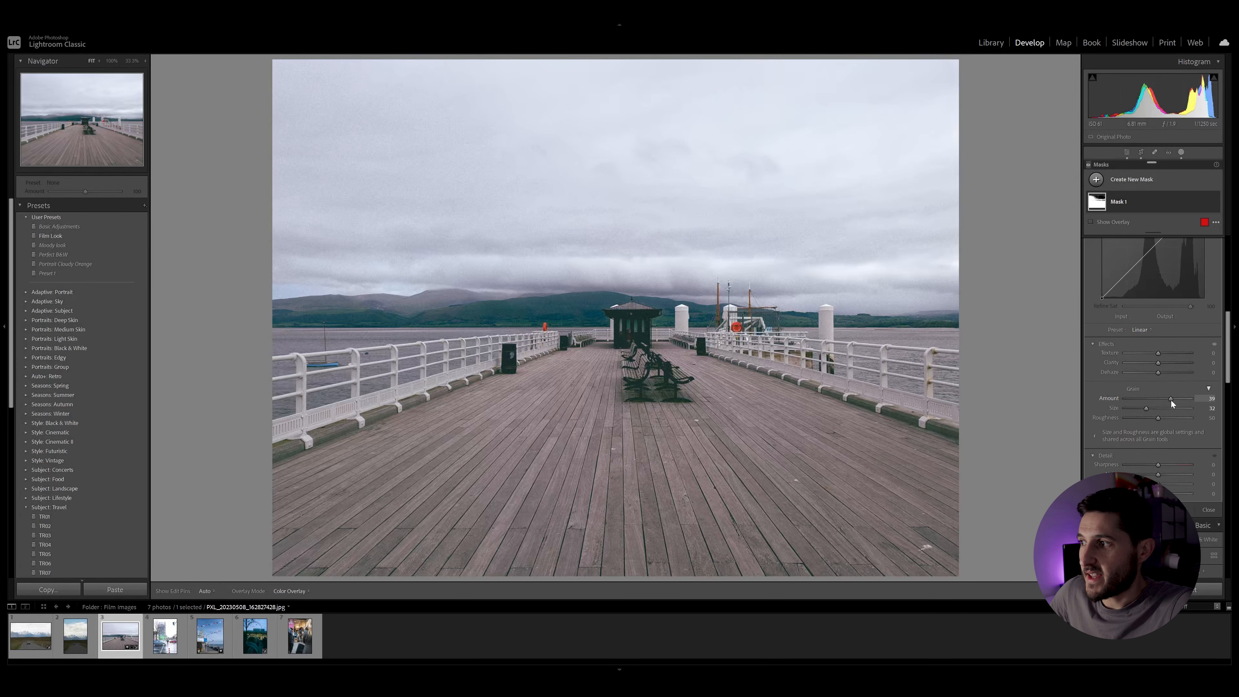
pyautogui.moveTo(1149, 408); pyautogui.dragTo(1149, 408)
pyautogui.moveTo(1150, 408); pyautogui.dragTo(1161, 420)
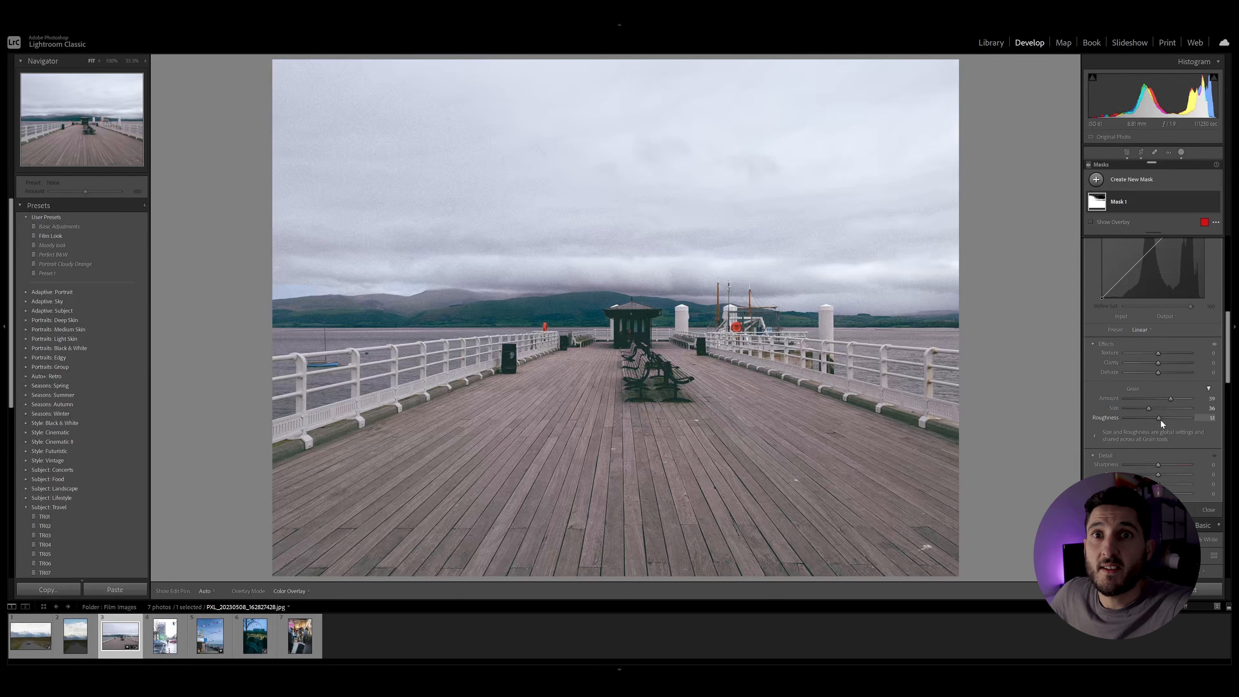
pyautogui.moveTo(1161, 420); pyautogui.dragTo(1179, 420)
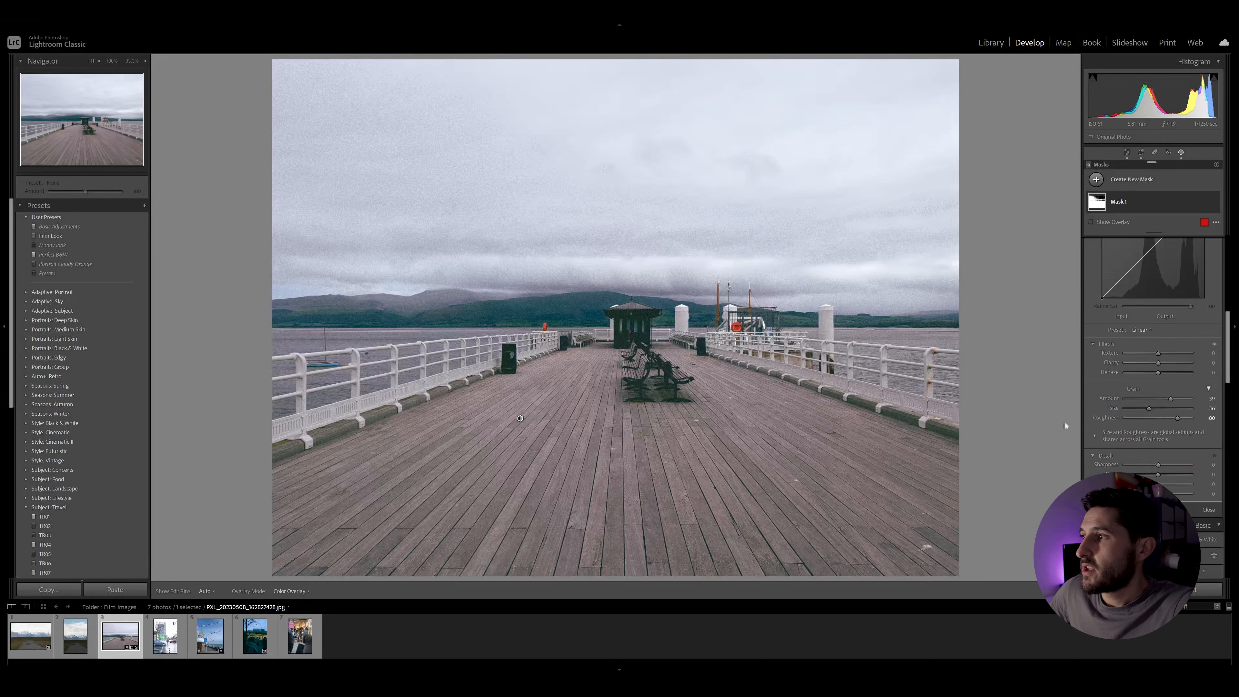
pyautogui.moveTo(1177, 418); pyautogui.dragTo(1153, 418)
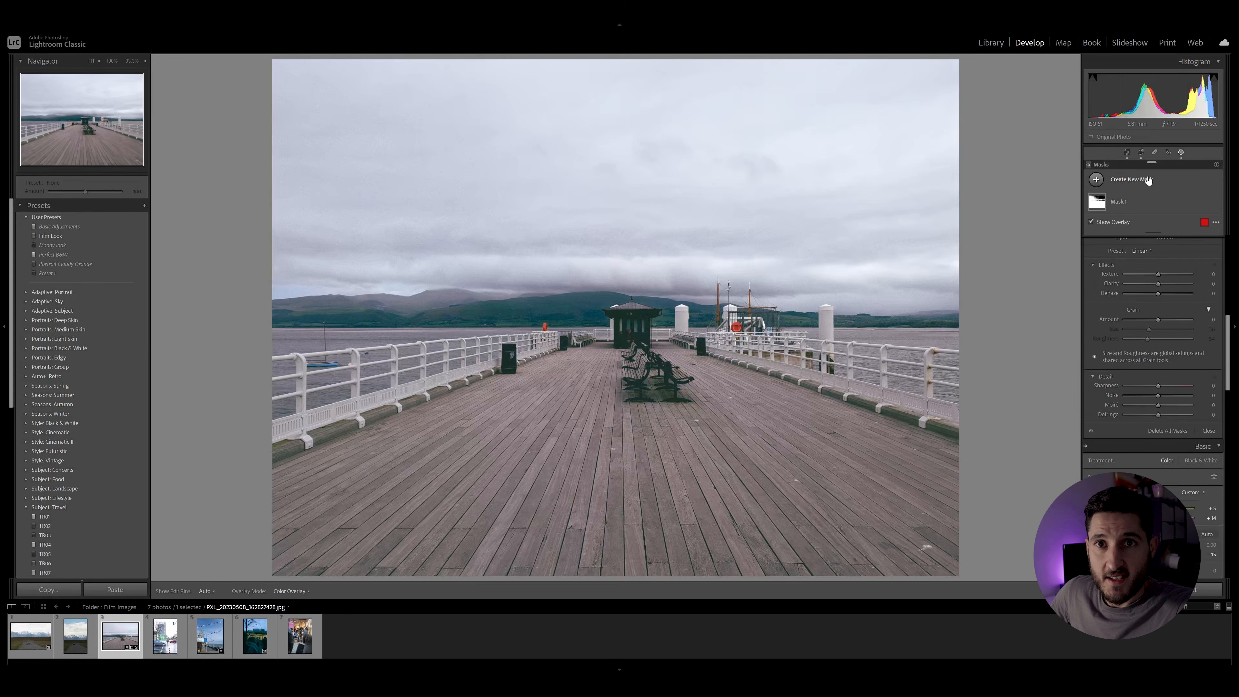
# Step: Create a Linear Gradient mask covering the sky and fading out across the pier deck
pyautogui.click(1147, 180)
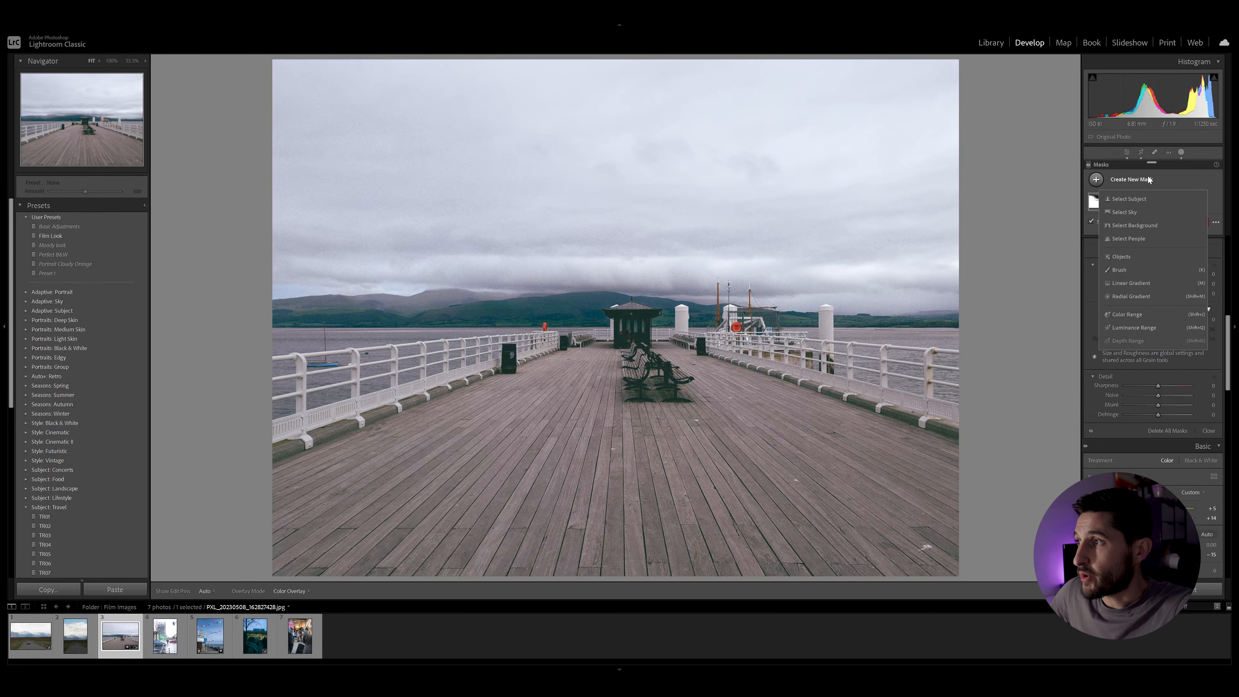
pyautogui.click(1143, 237)
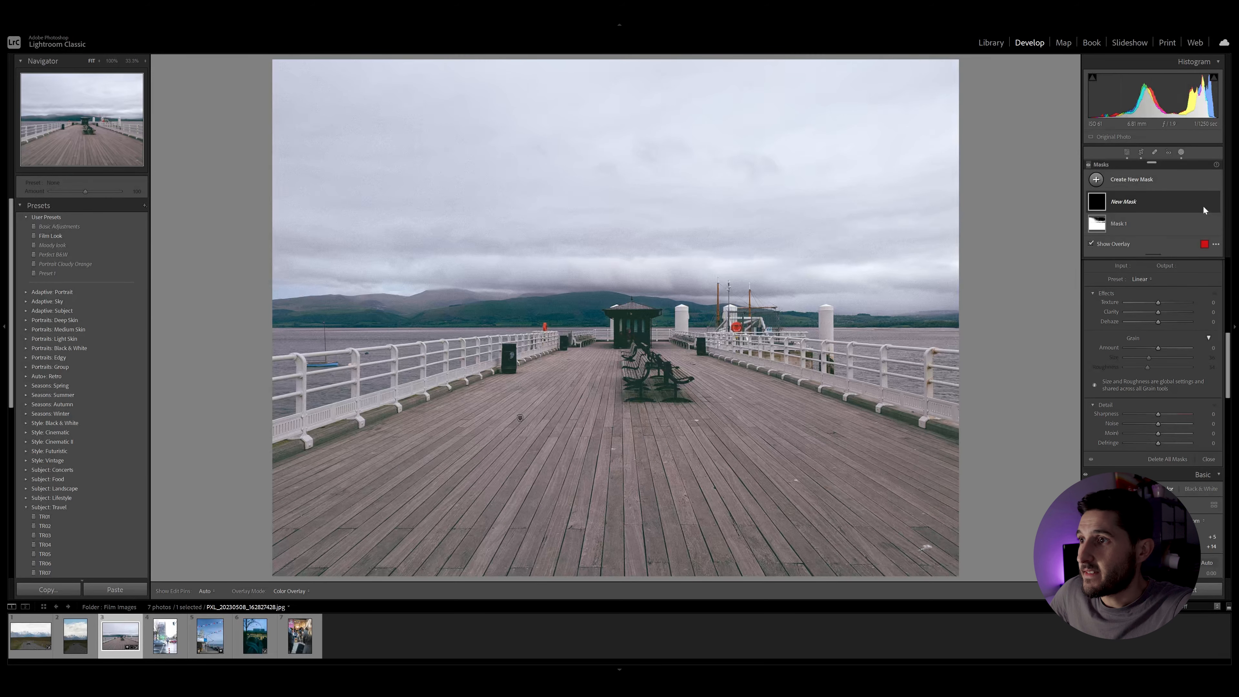
pyautogui.moveTo(732, 203); pyautogui.dragTo(707, 476)
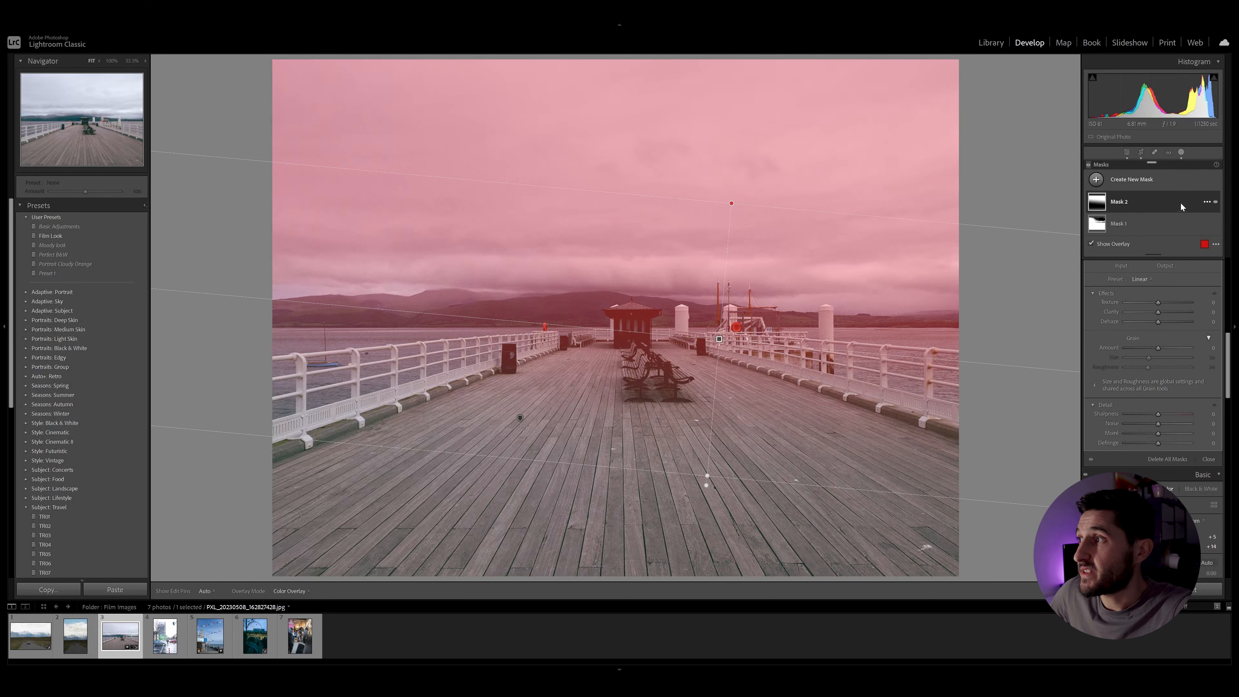
# Step: Intersect the gradient mask with Select Subject and turn off its inversion to exclude the kiosk and benches
pyautogui.click(1207, 201)
pyautogui.moveTo(1171, 251)
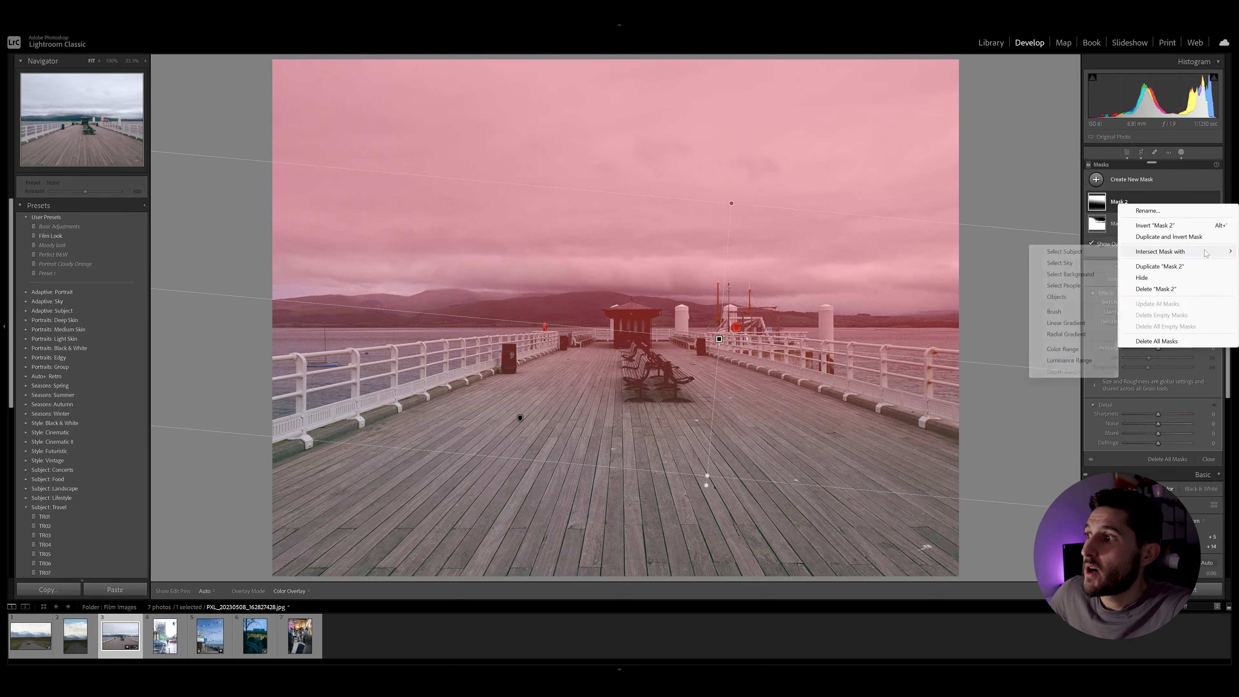
pyautogui.click(1080, 256)
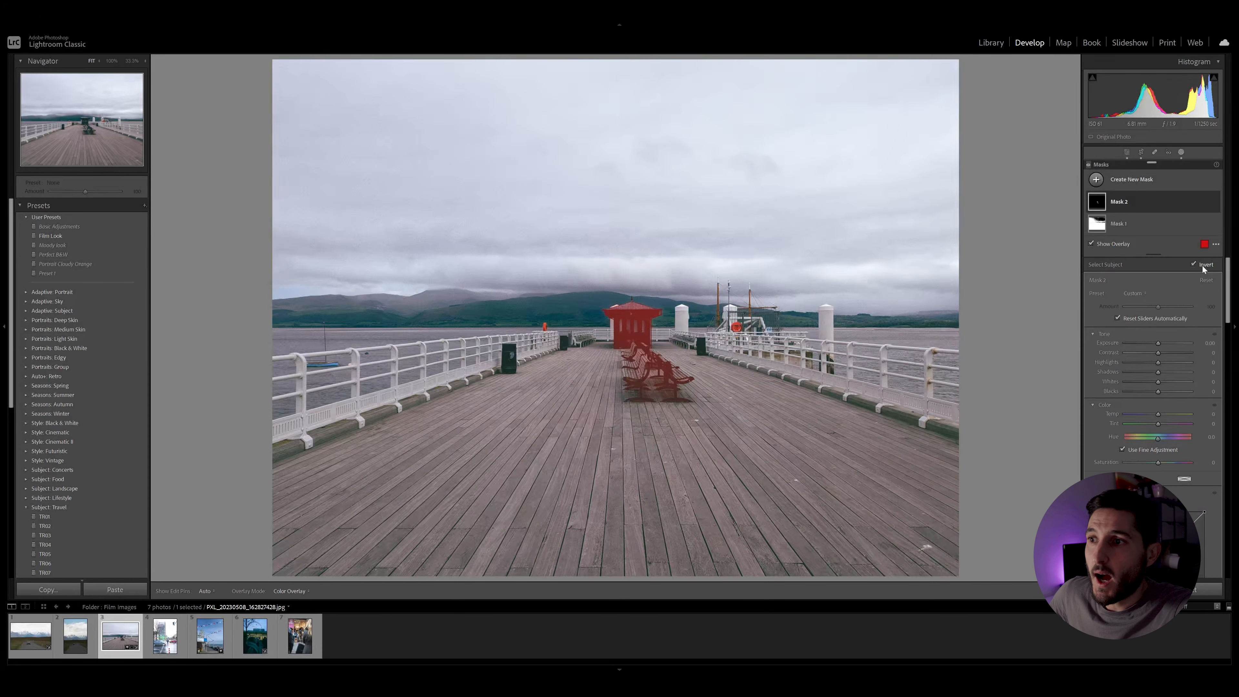
pyautogui.click(1193, 265)
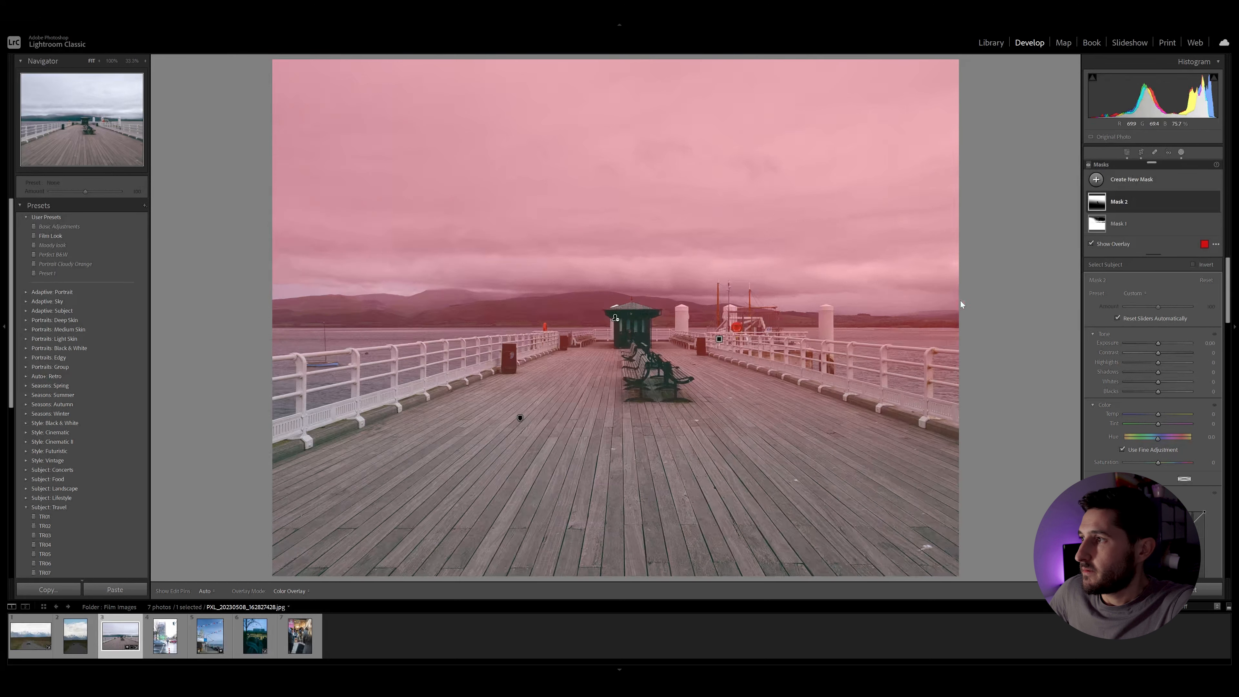
# Step: Add haze to the gradient mask with a negative Dehaze, and set its Temp to 17 and Tint to -50
pyautogui.scroll(-5, 1149, 321)
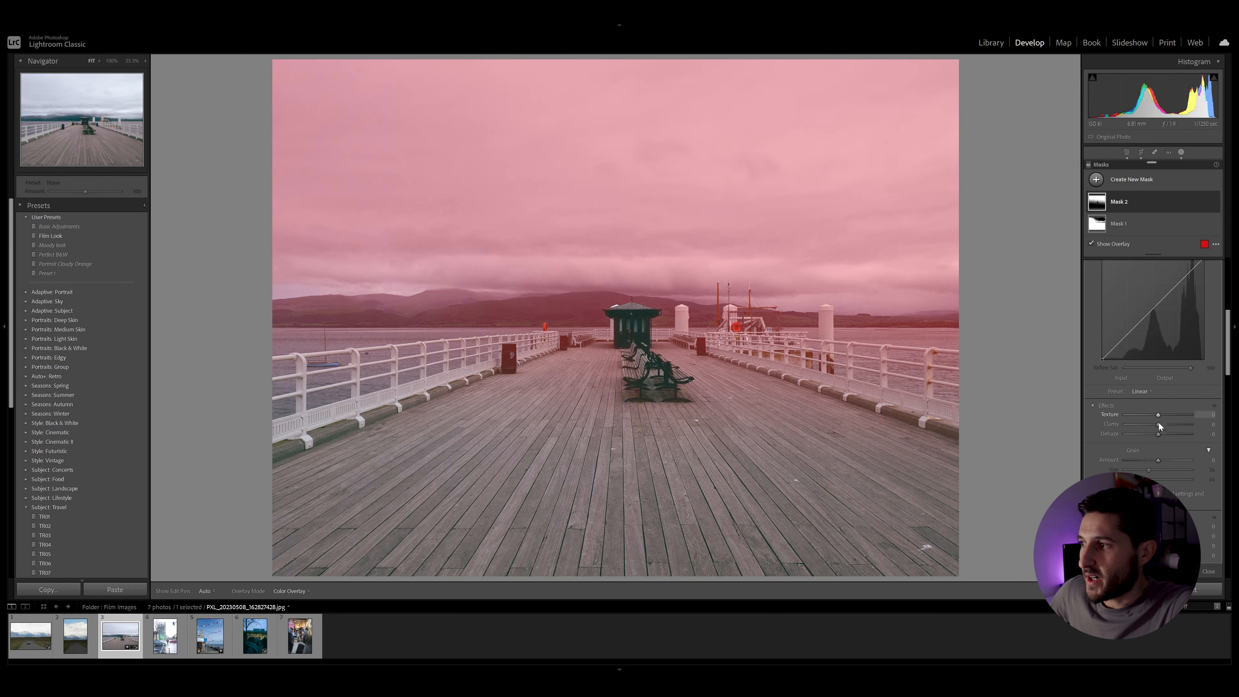
pyautogui.moveTo(1158, 435); pyautogui.dragTo(1146, 434)
pyautogui.scroll(5, 1156, 332)
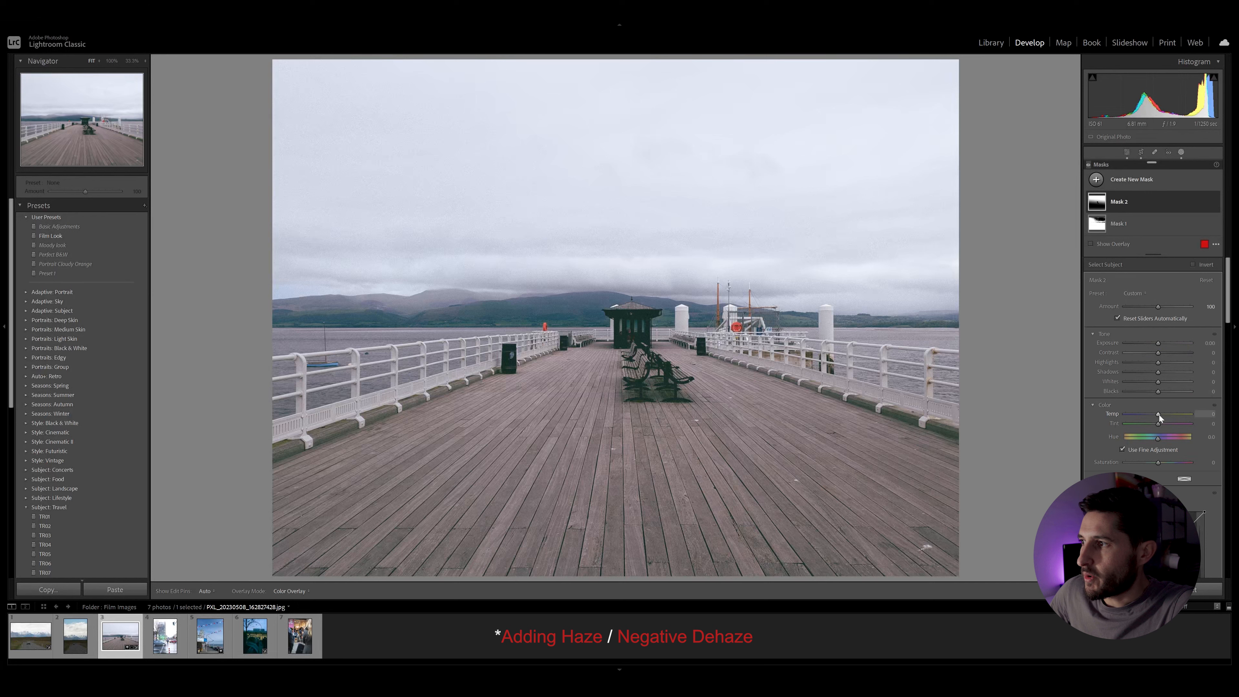
pyautogui.moveTo(1159, 414)
pyautogui.mouseDown()
pyautogui.moveTo(1174, 415)
pyautogui.moveTo(1164, 415)
pyautogui.mouseUp()
pyautogui.moveTo(1159, 424)
pyautogui.mouseDown()
pyautogui.moveTo(1142, 422)
pyautogui.moveTo(1167, 413)
pyautogui.mouseUp()
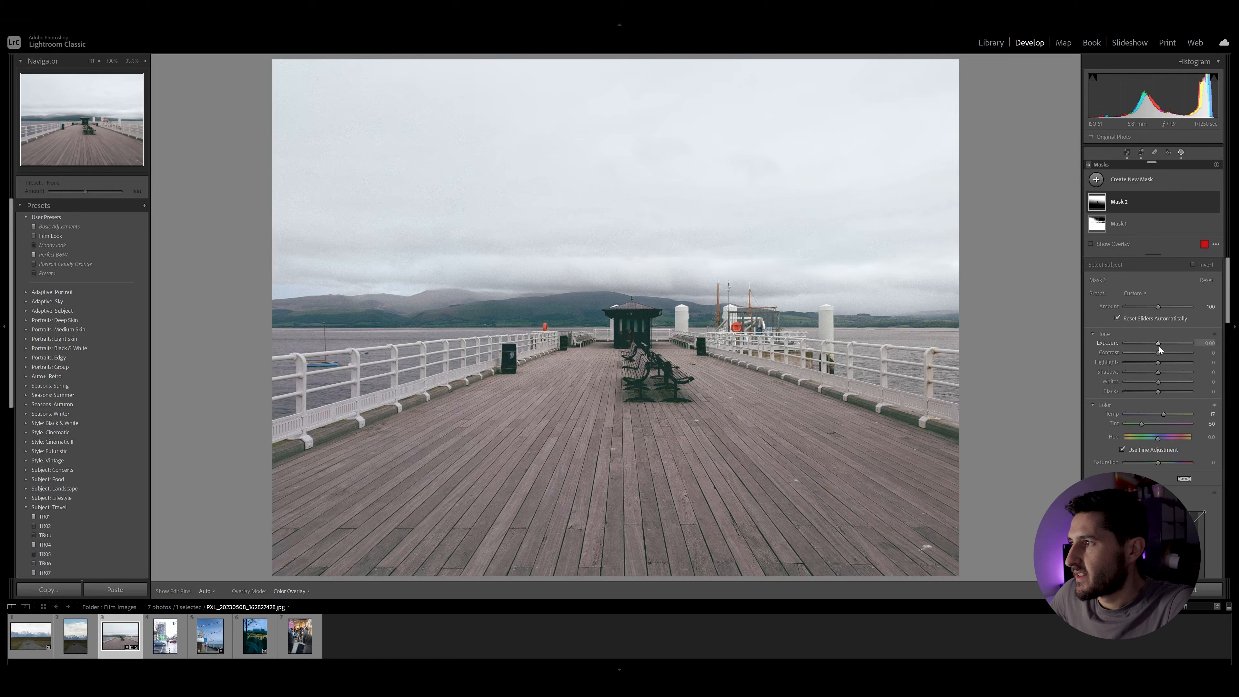
# Step: Finish masking and darken the pier photo's corners with a negative manual Vignetting amount in Lens Corrections
pyautogui.hotkey('shift', 'w')
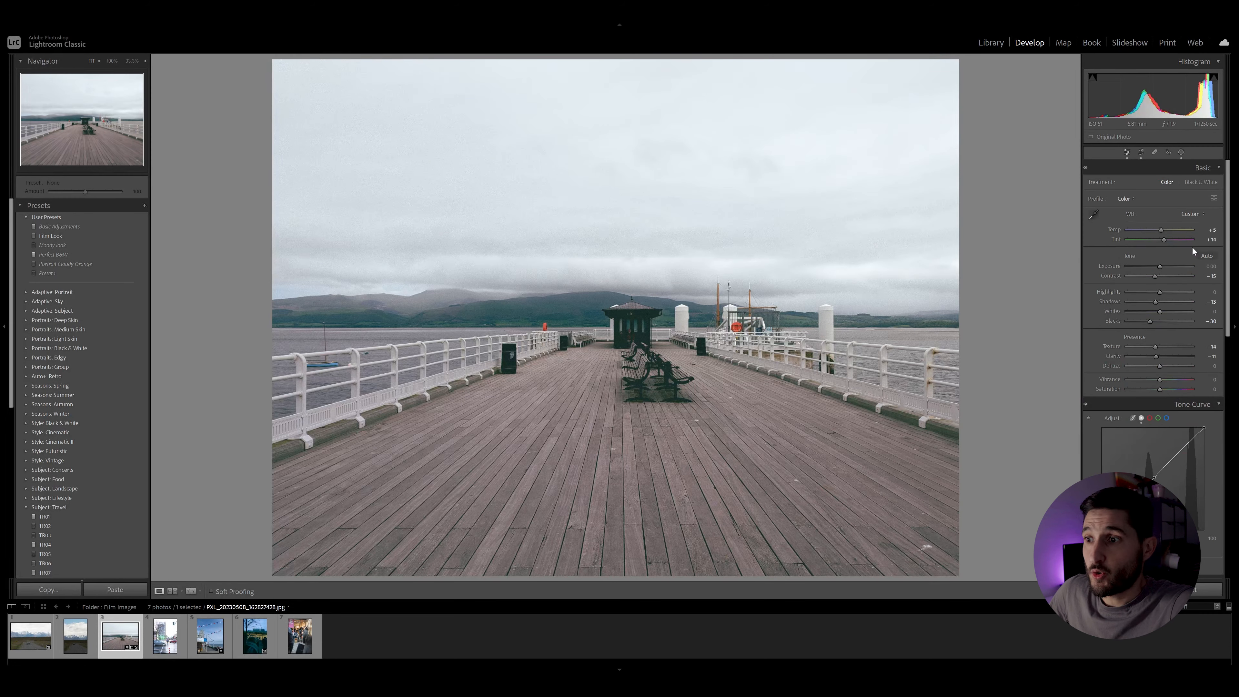
pyautogui.scroll(-10, 1192, 251)
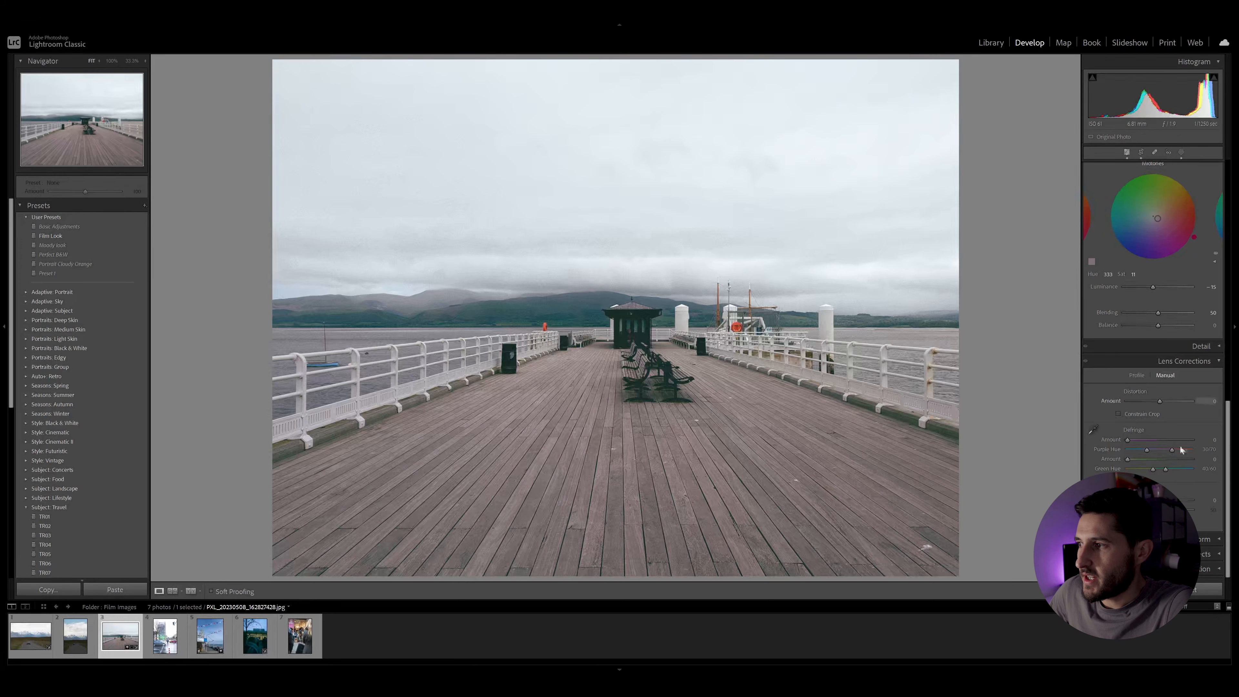
pyautogui.moveTo(1160, 500); pyautogui.dragTo(1137, 504)
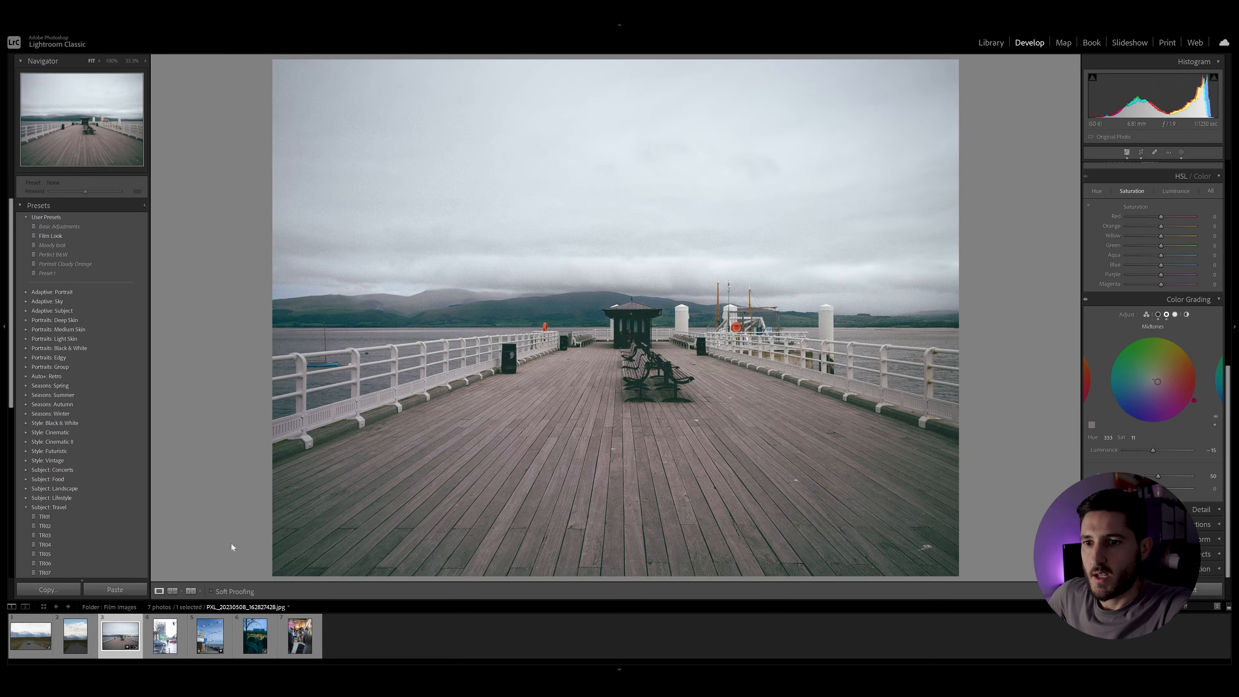
# Step: Compare the pier photo's before and after versions side by side, inspecting the kiosk, benches and sky at 100%
pyautogui.click(191, 591)
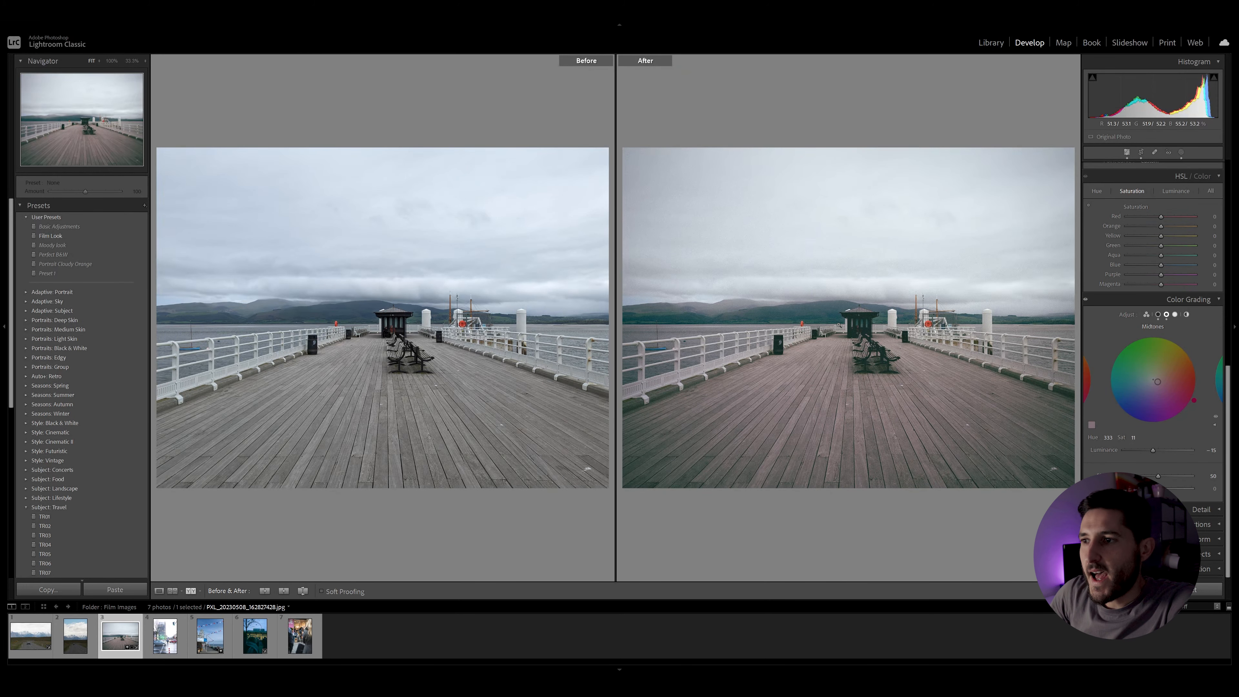
pyautogui.click(889, 327)
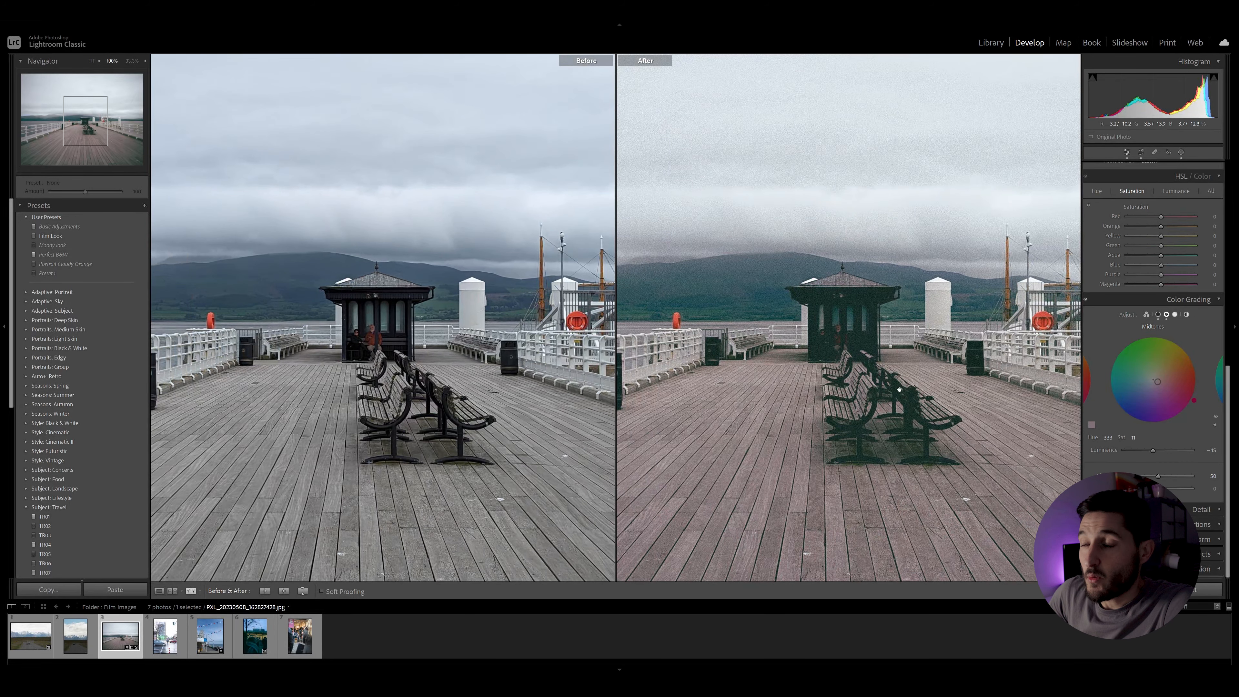
pyautogui.moveTo(866, 312); pyautogui.dragTo(929, 328)
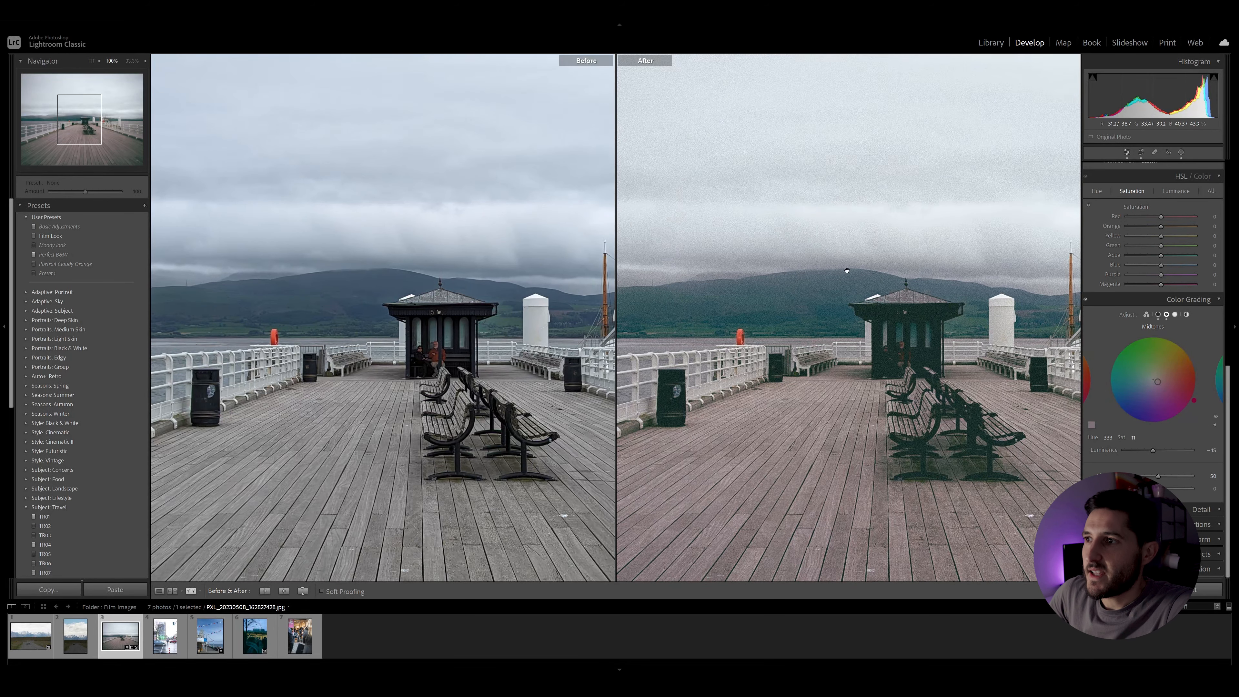
pyautogui.moveTo(976, 284); pyautogui.dragTo(892, 280)
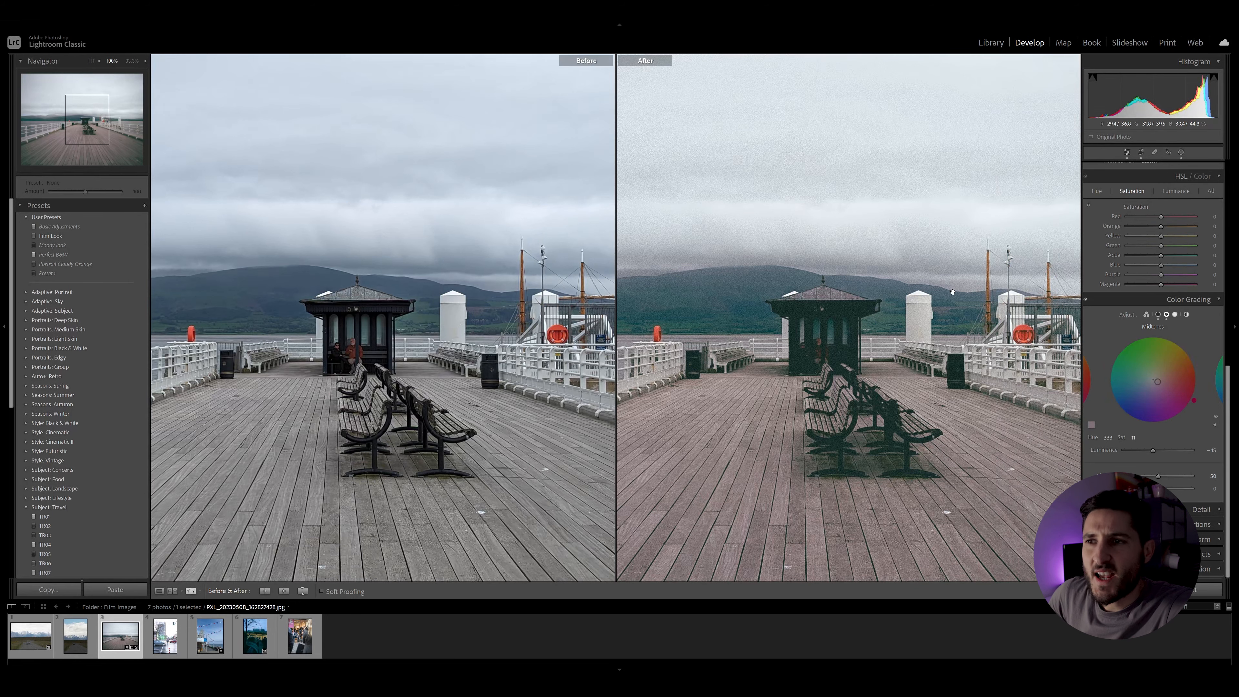
pyautogui.click(953, 321)
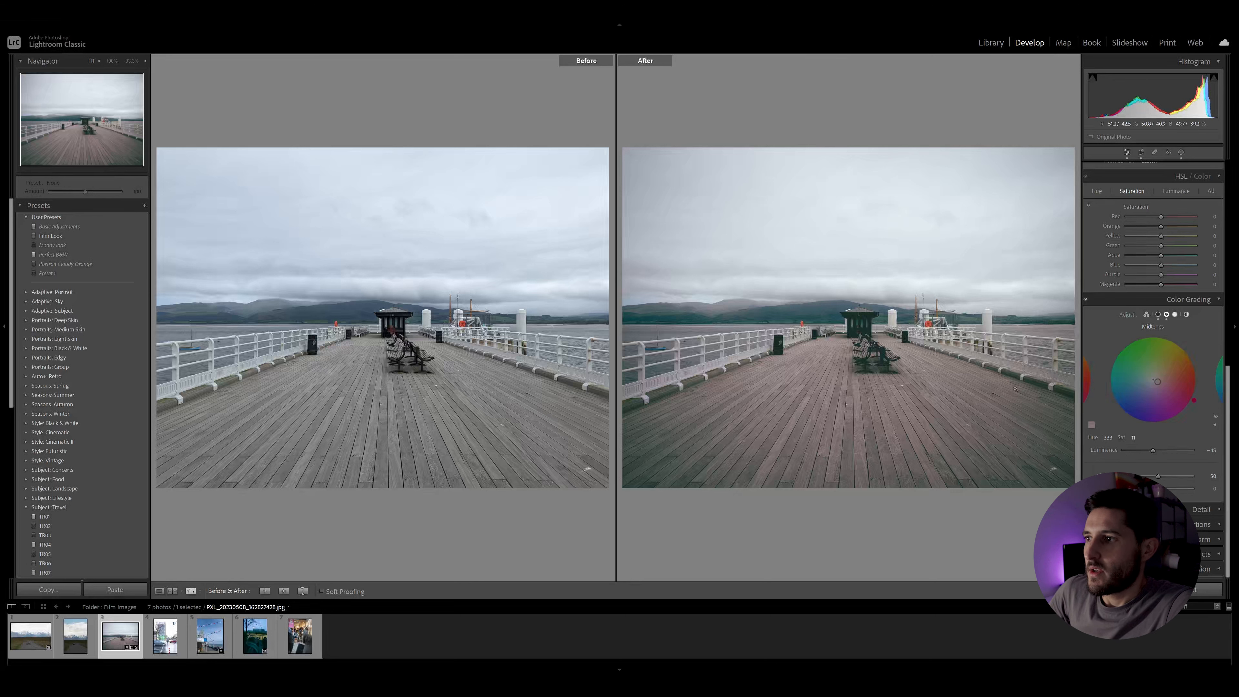
pyautogui.click(160, 591)
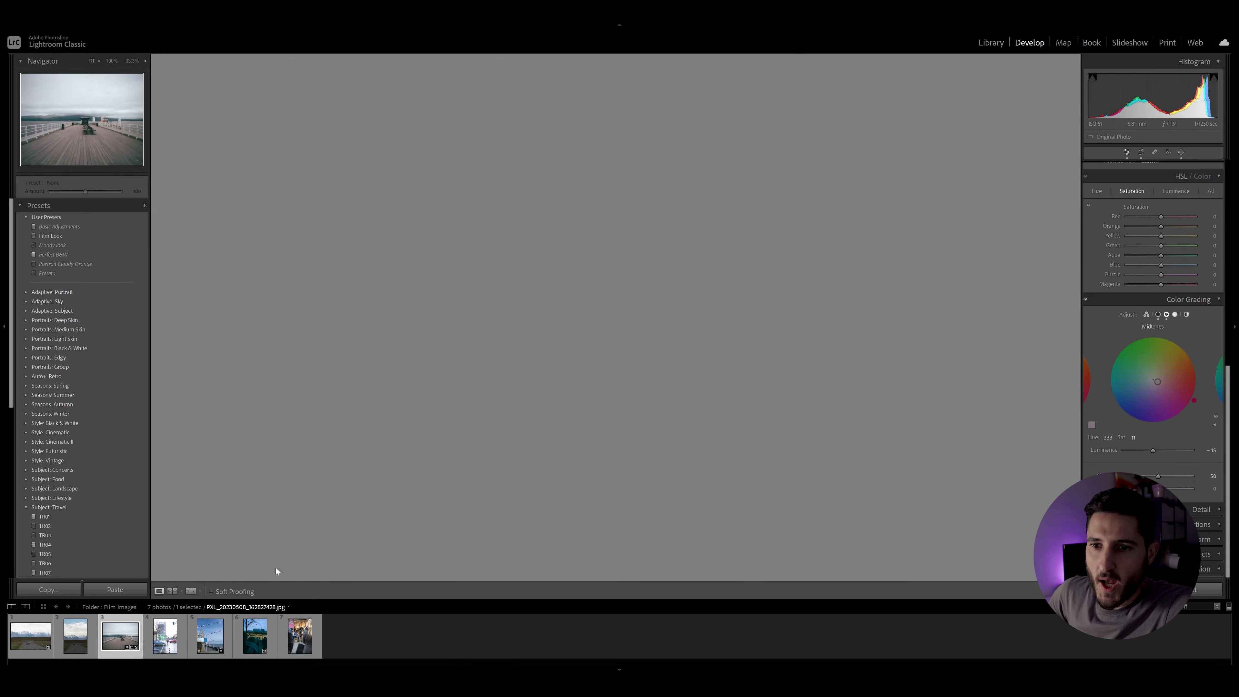
# Step: Open the street crossing photo DSC00776.ARW and crop it tighter around the standing pedestrian at the original aspect ratio
pyautogui.click(171, 647)
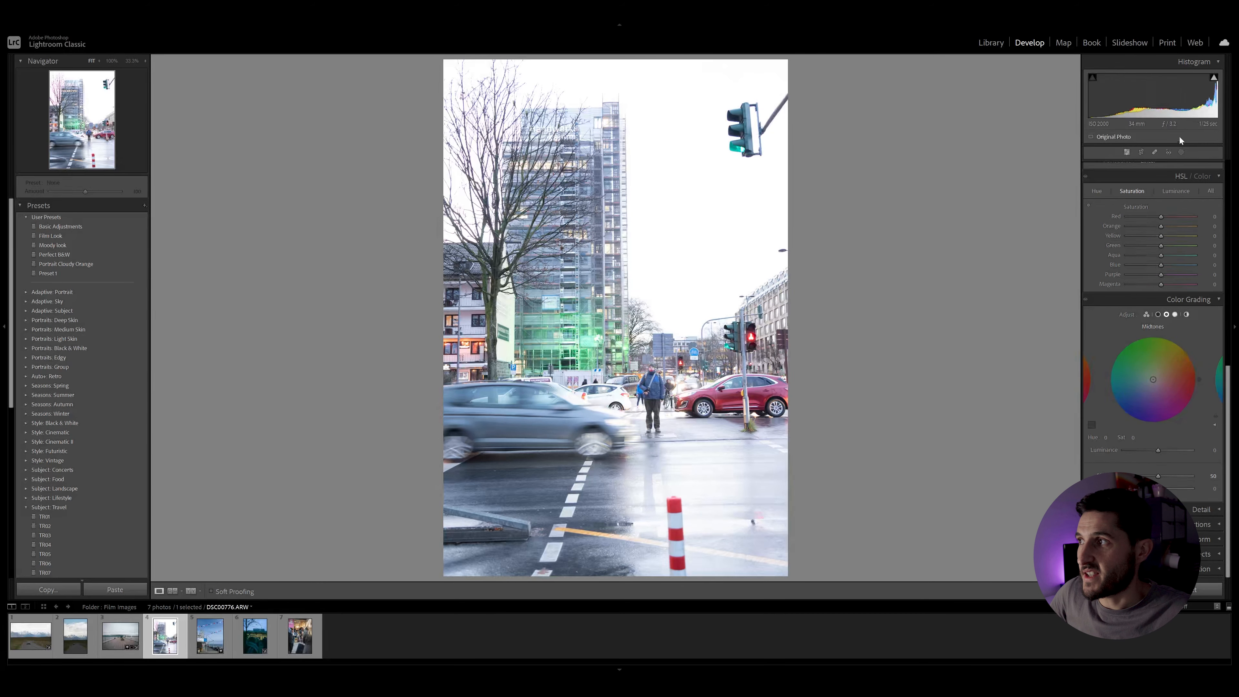
pyautogui.click(1141, 151)
pyautogui.moveTo(783, 64); pyautogui.dragTo(657, 222)
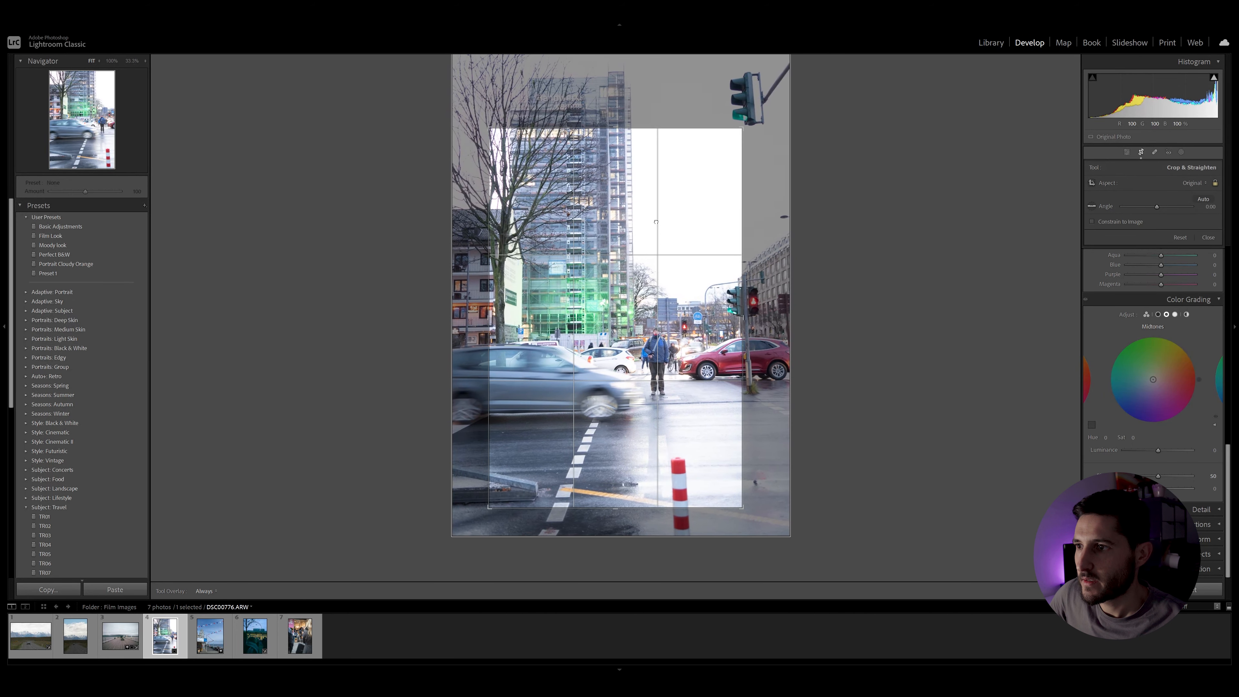
pyautogui.press('Return')
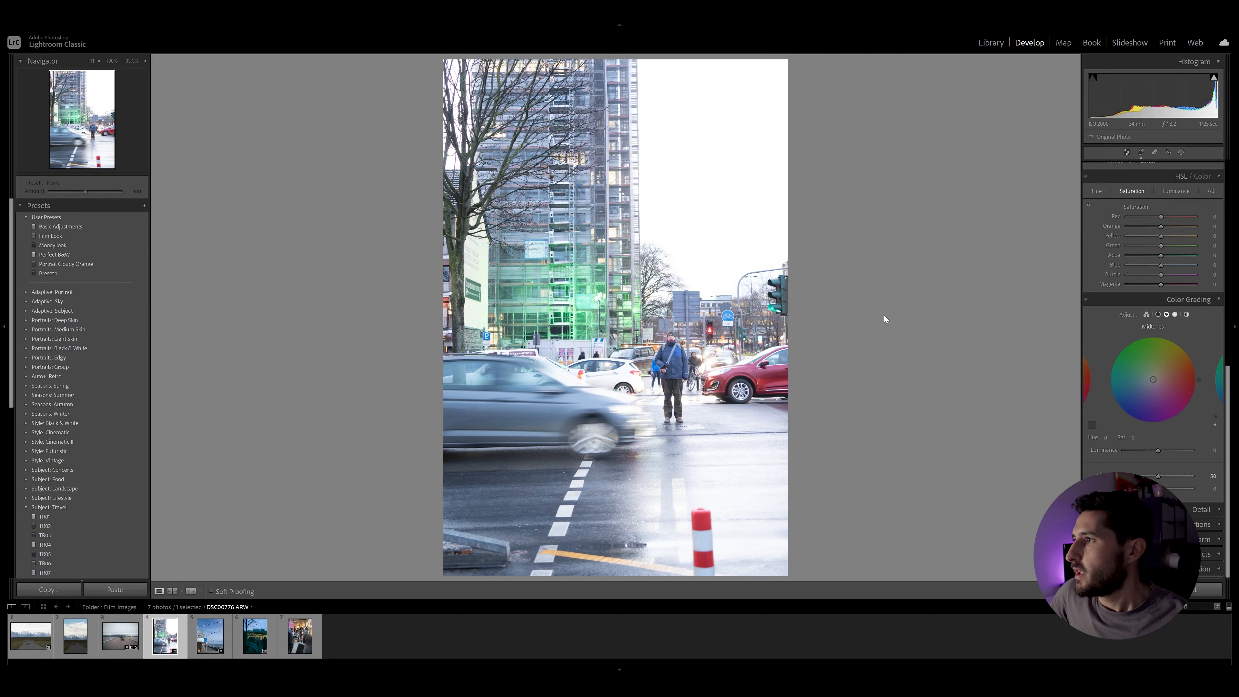
# Step: Shape the street photo's point tone curve with midtone and shadow points, lifting the black point to Input 2, Output 25
pyautogui.scroll(8, 1193, 319)
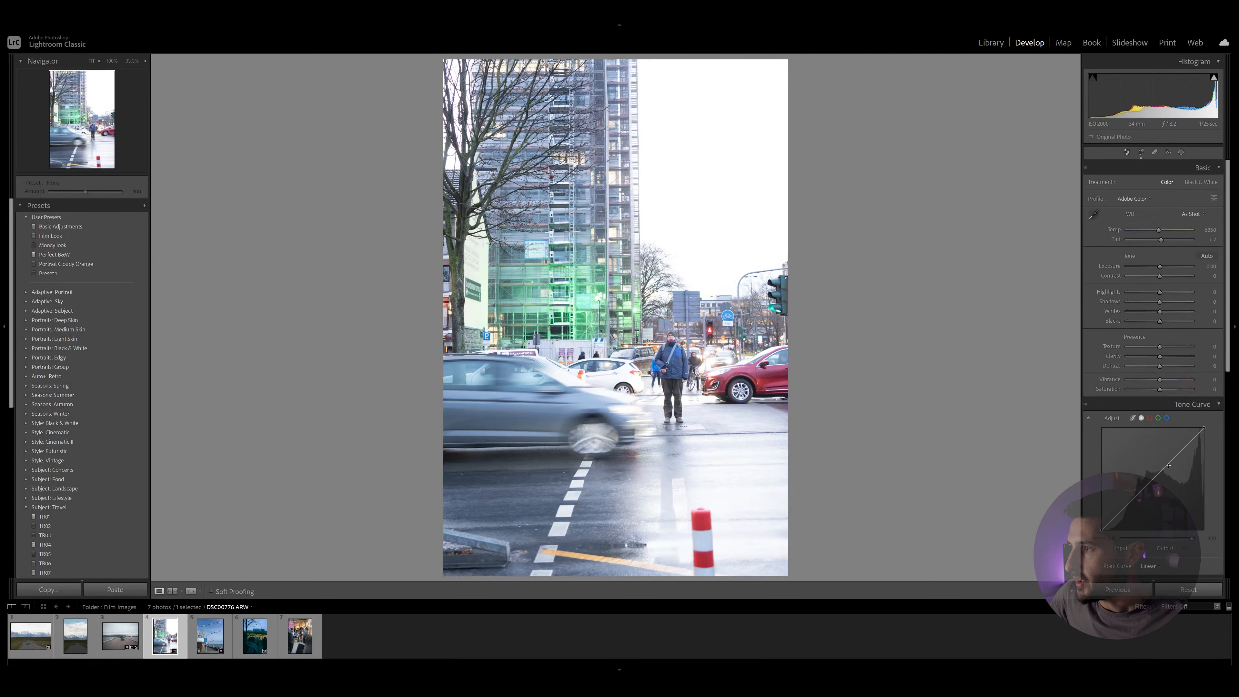
pyautogui.click(1158, 476)
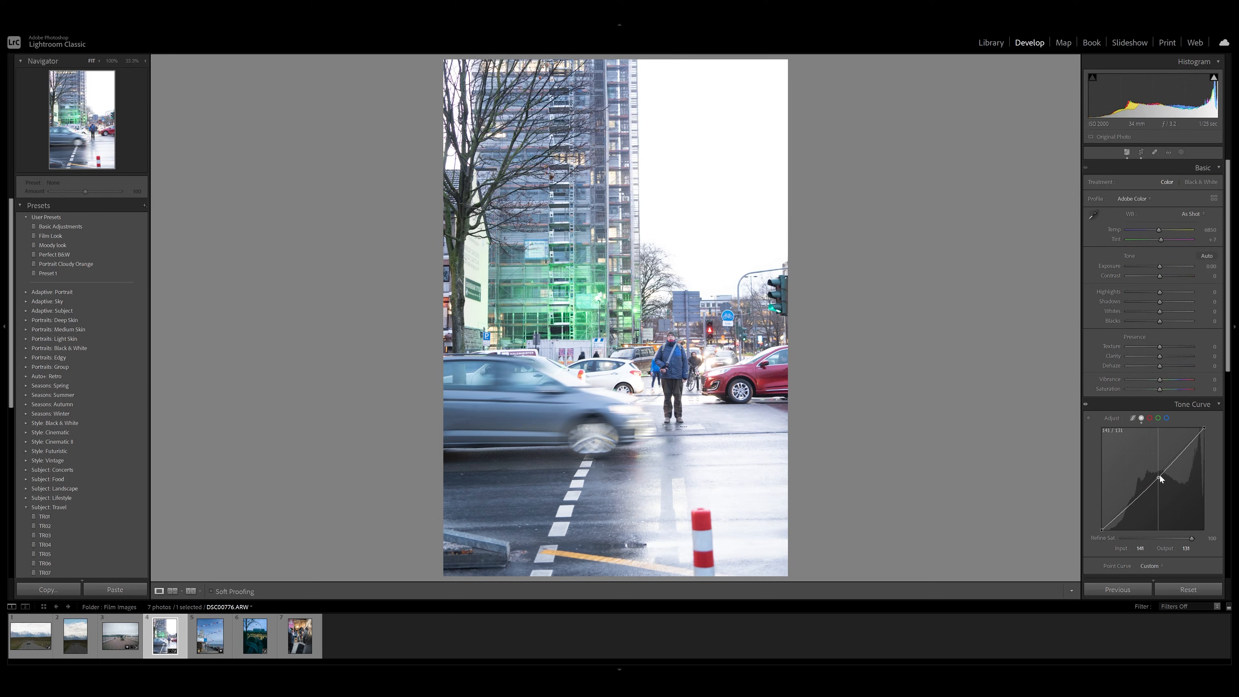
pyautogui.click(1137, 499)
pyautogui.moveTo(1117, 516); pyautogui.dragTo(1118, 518)
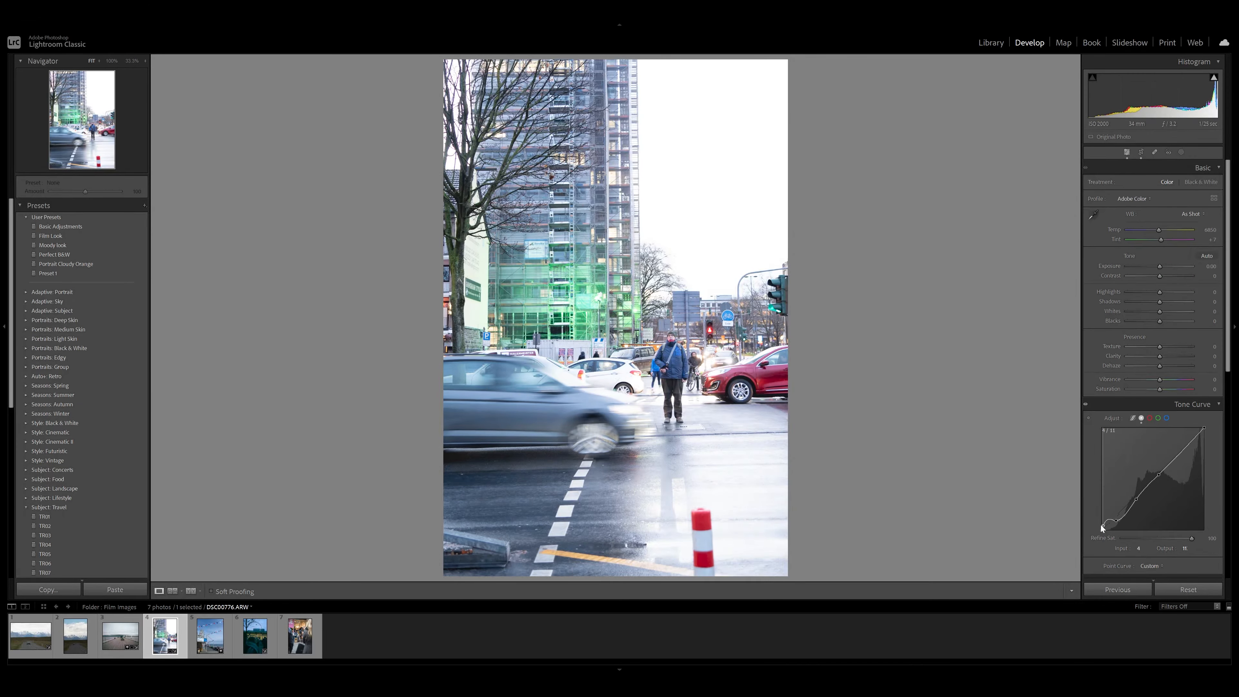
pyautogui.moveTo(1103, 526); pyautogui.dragTo(1133, 507)
# Step: Set Temp to 7377, Tint to +32, Contrast to -36, Highlights to +8, Shadows to -57, Whites to +18 and Blacks to -72
pyautogui.moveTo(1159, 230); pyautogui.dragTo(1168, 238)
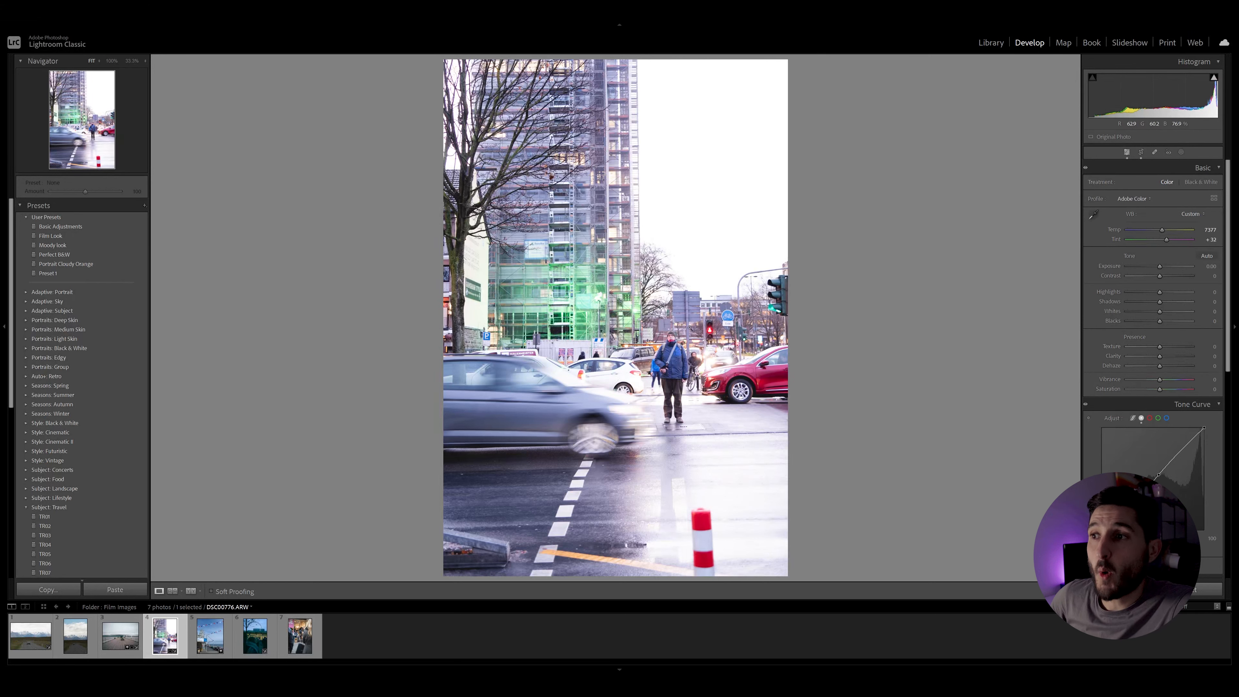
pyautogui.moveTo(1160, 276); pyautogui.dragTo(1139, 322)
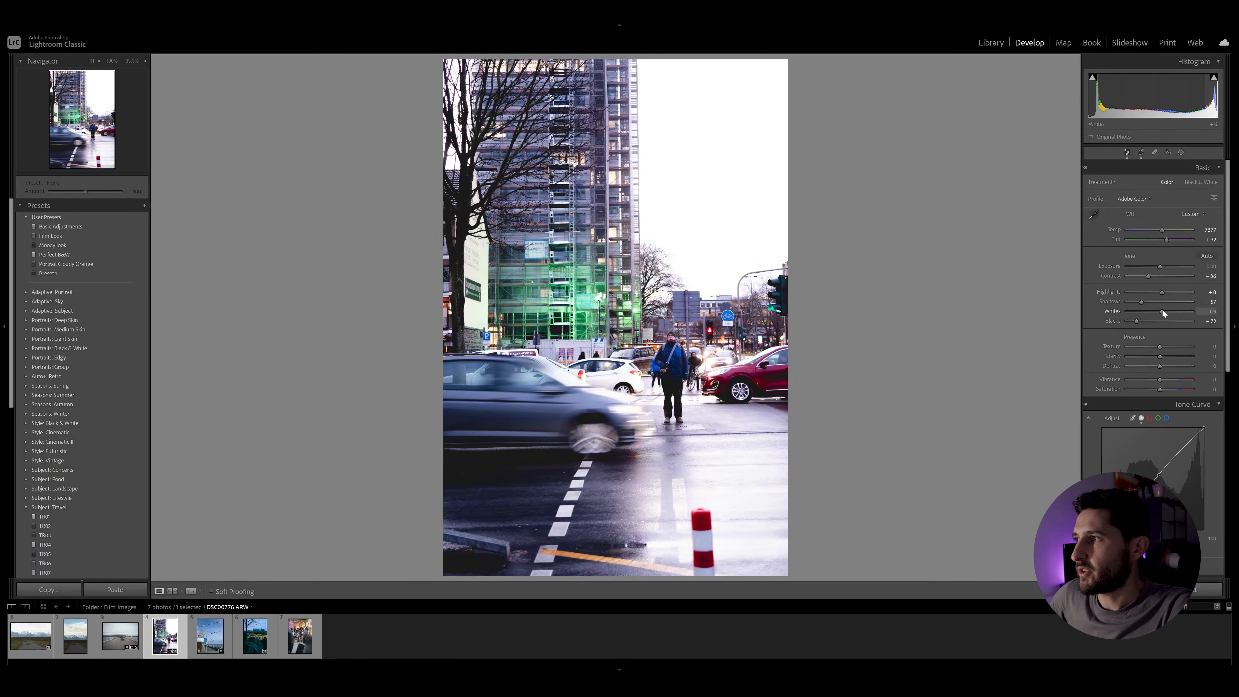
pyautogui.moveTo(1166, 311); pyautogui.dragTo(1158, 312)
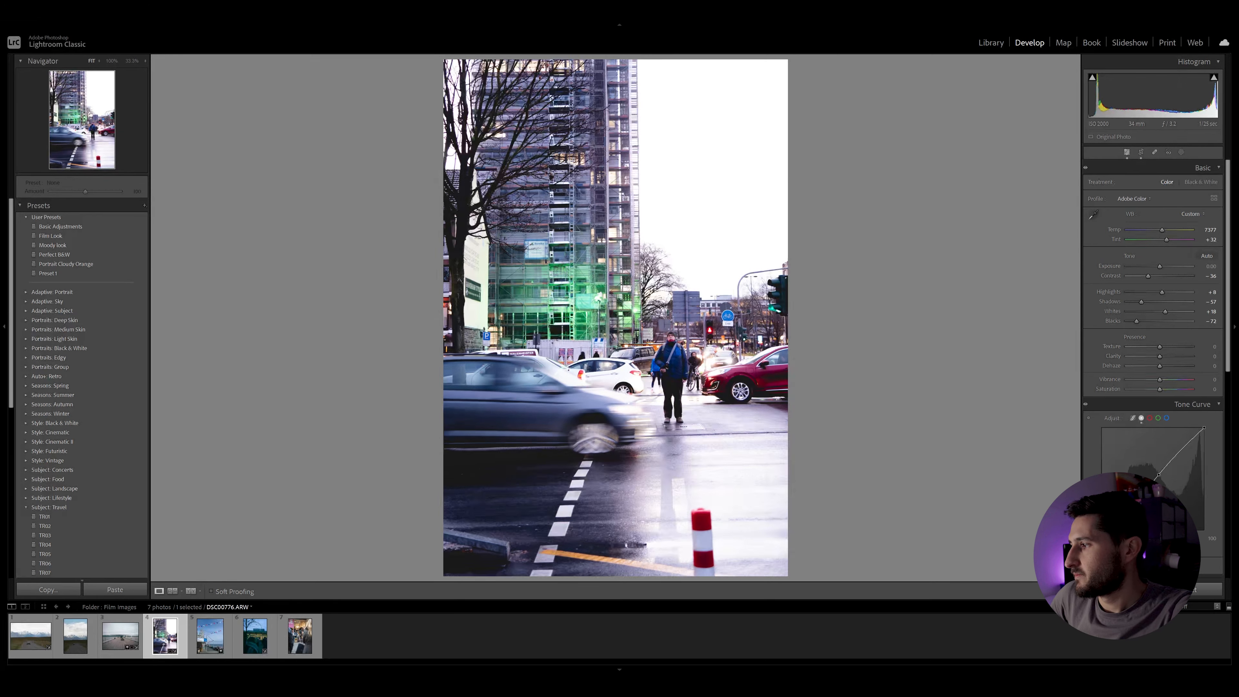
# Step: Tint the shadows slightly magenta in Color Grading and lower their Luminance
pyautogui.scroll(-5, 1178, 335)
pyautogui.scroll(-2, 1178, 337)
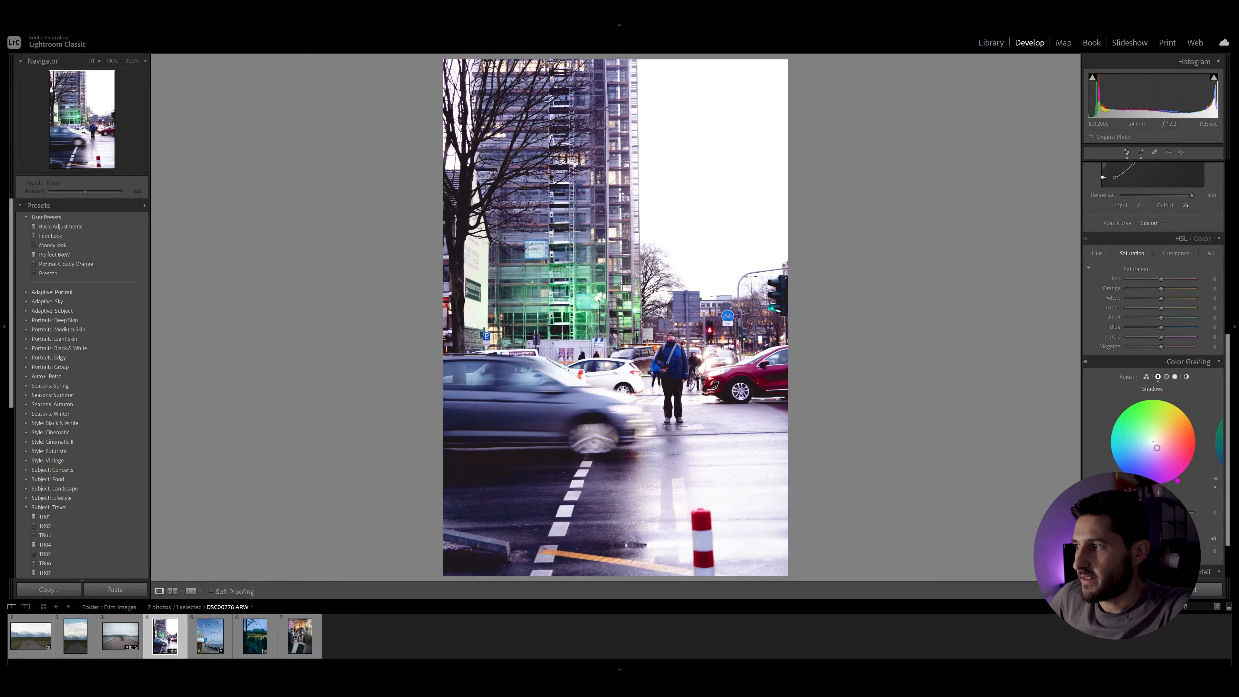
pyautogui.moveTo(1155, 512); pyautogui.dragTo(1150, 513)
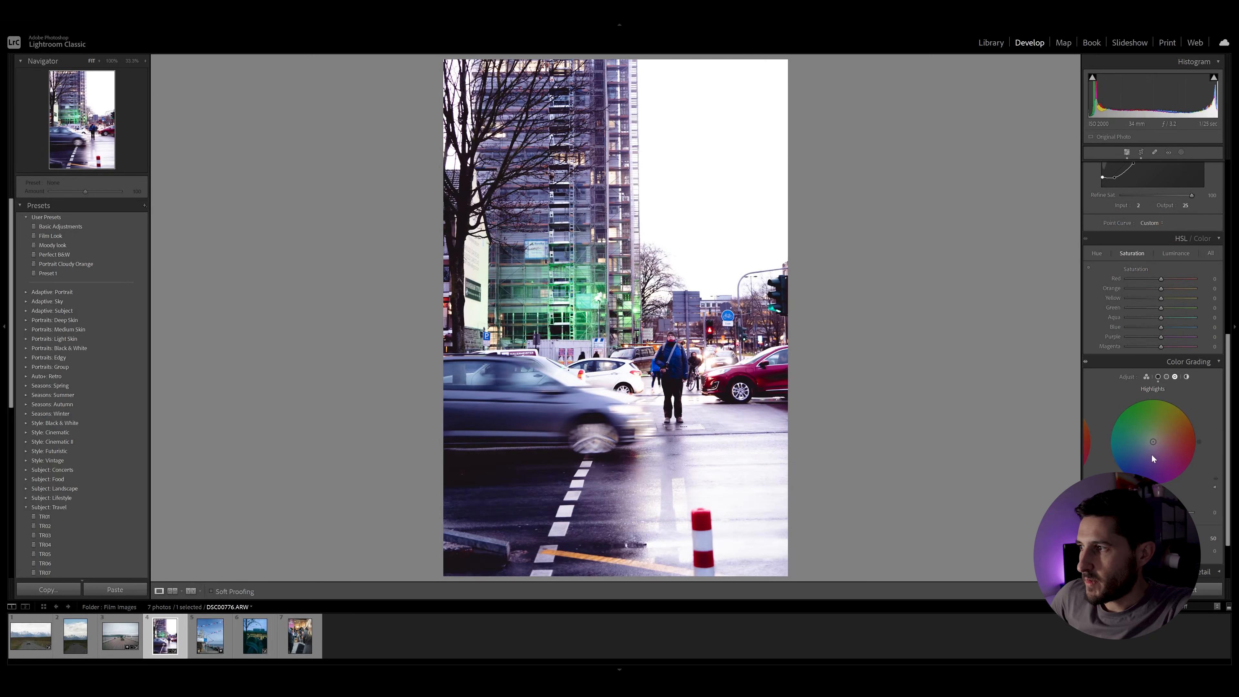
# Step: Tint the highlights green in Color Grading with Hue 132 and Saturation 34, and lower their Luminance to -44
pyautogui.click(1175, 377)
pyautogui.moveTo(1147, 435); pyautogui.dragTo(1143, 430)
pyautogui.moveTo(1158, 512); pyautogui.dragTo(1147, 516)
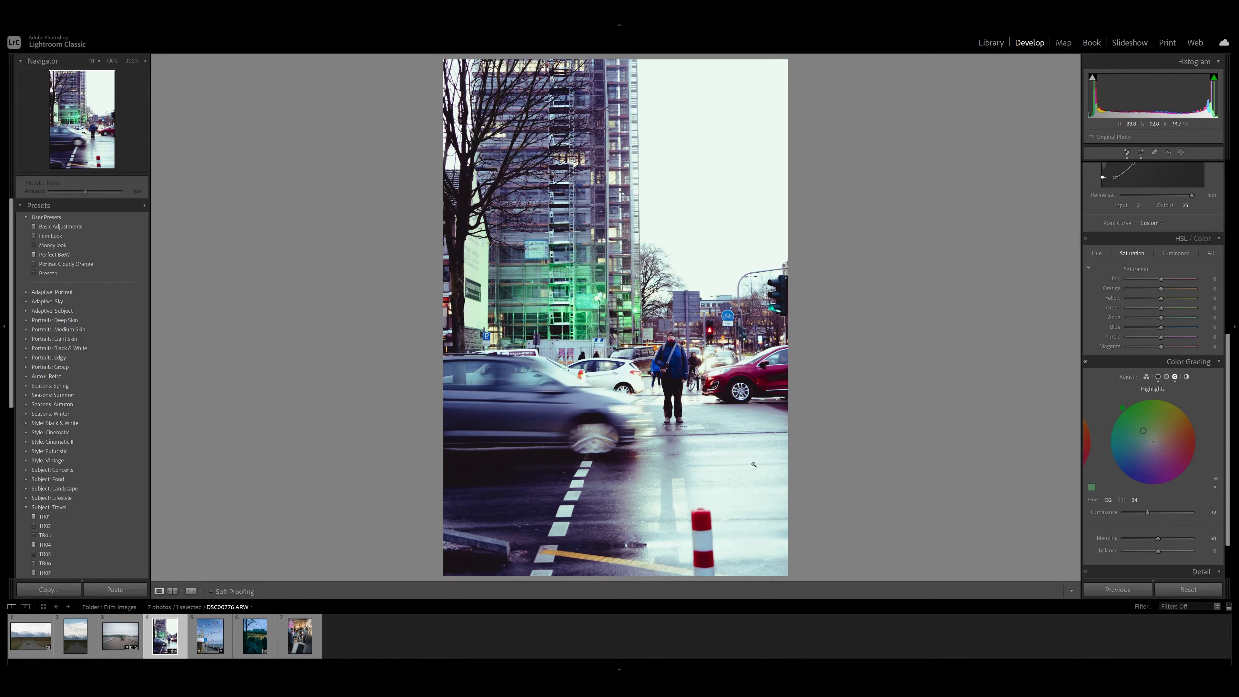
pyautogui.moveTo(1148, 513); pyautogui.dragTo(1147, 515)
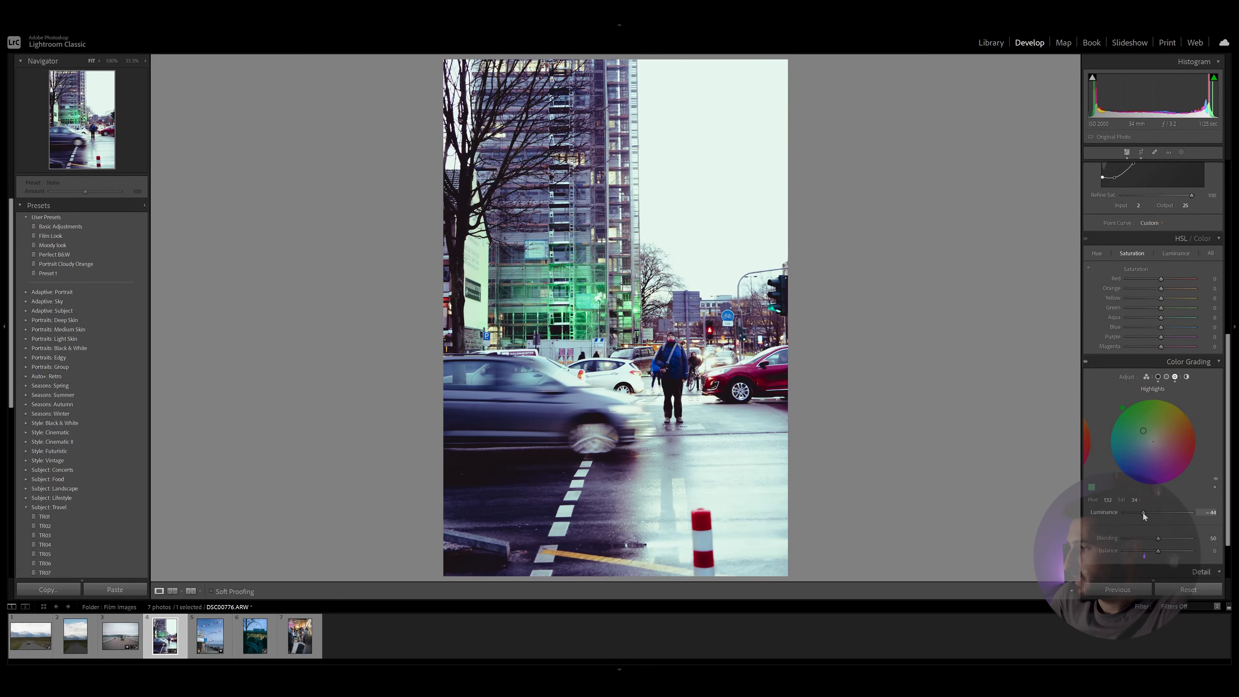
# Step: Create a Luminance Range mask that excludes the brightest sky areas, and set its grain Amount to 40
pyautogui.scroll(-3, 1144, 513)
pyautogui.scroll(10, 1174, 354)
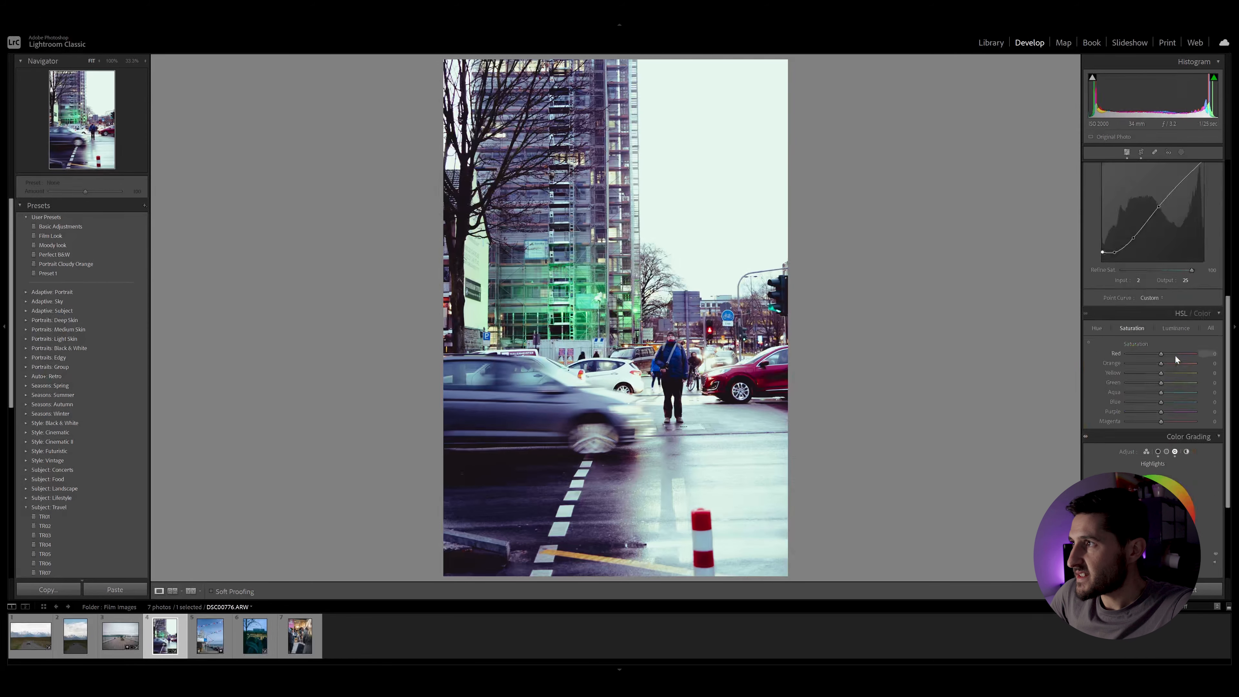
pyautogui.click(1181, 152)
pyautogui.click(1126, 281)
pyautogui.click(1129, 318)
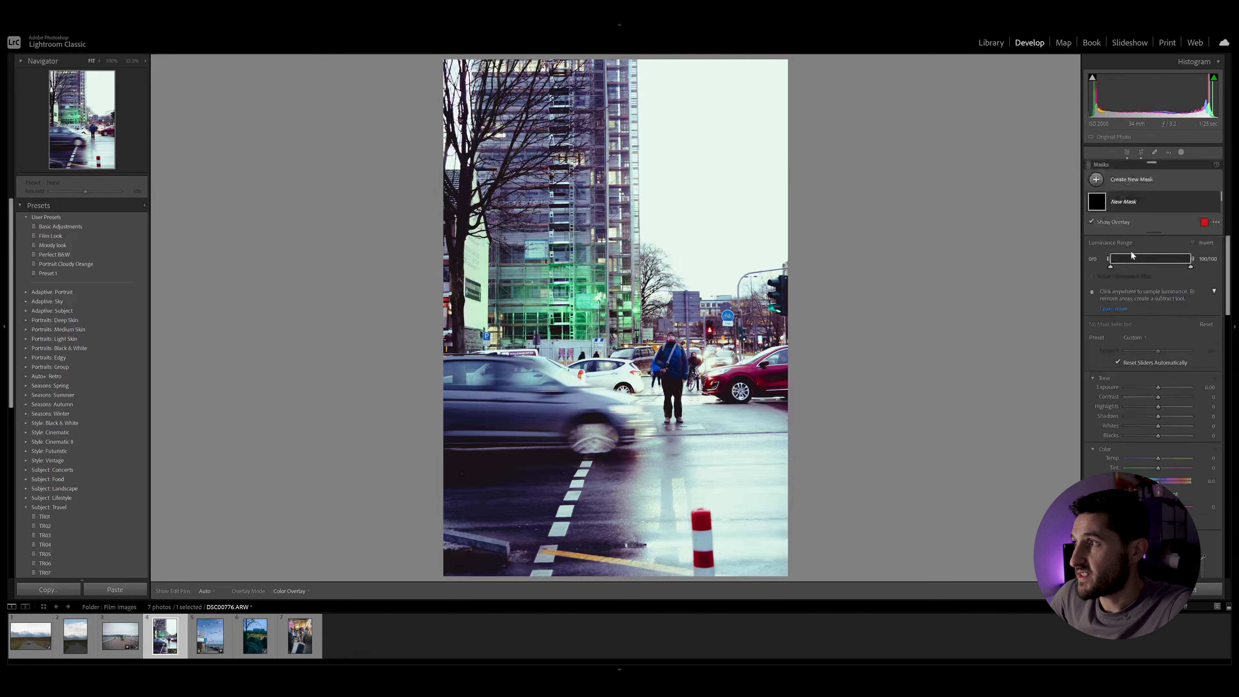
pyautogui.moveTo(1191, 259); pyautogui.dragTo(1184, 264)
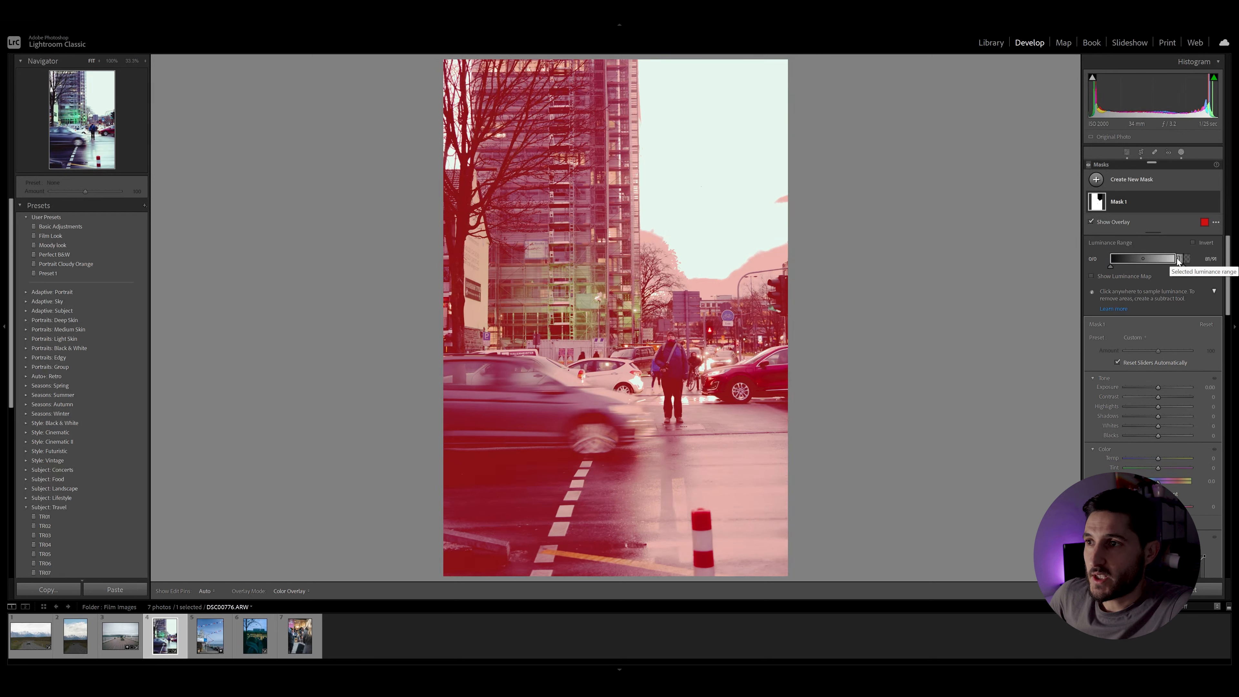
pyautogui.scroll(-8, 1188, 299)
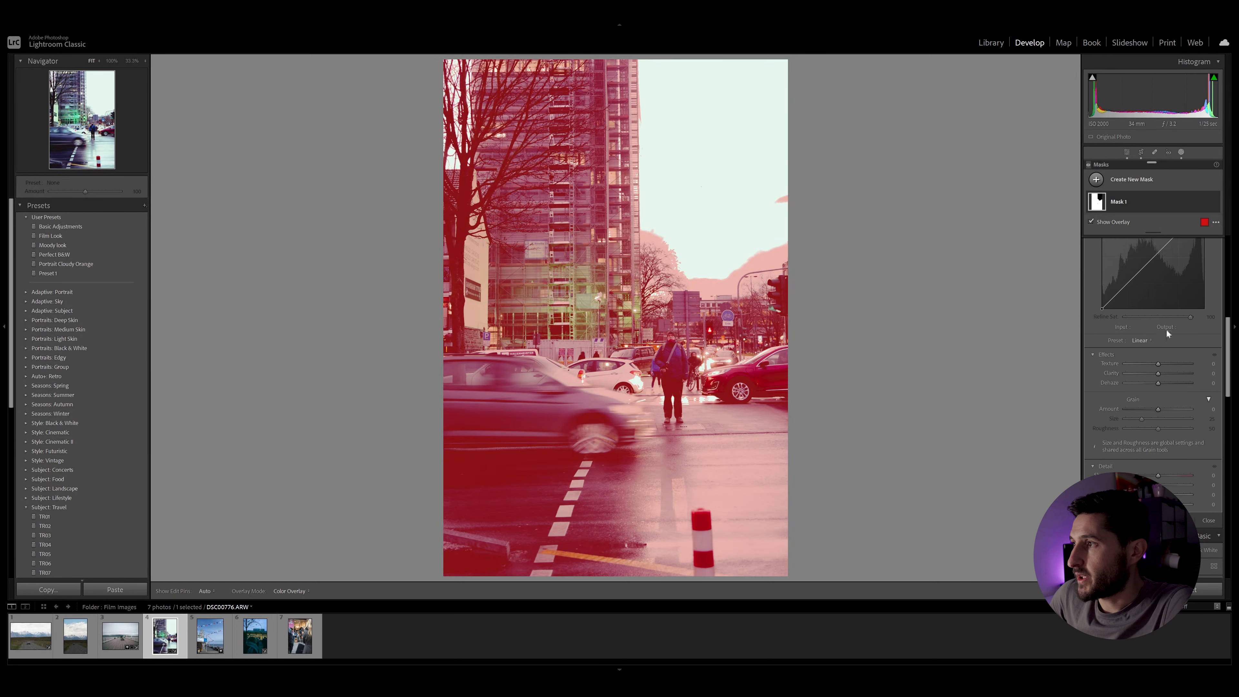
pyautogui.moveTo(1158, 410); pyautogui.dragTo(1163, 410)
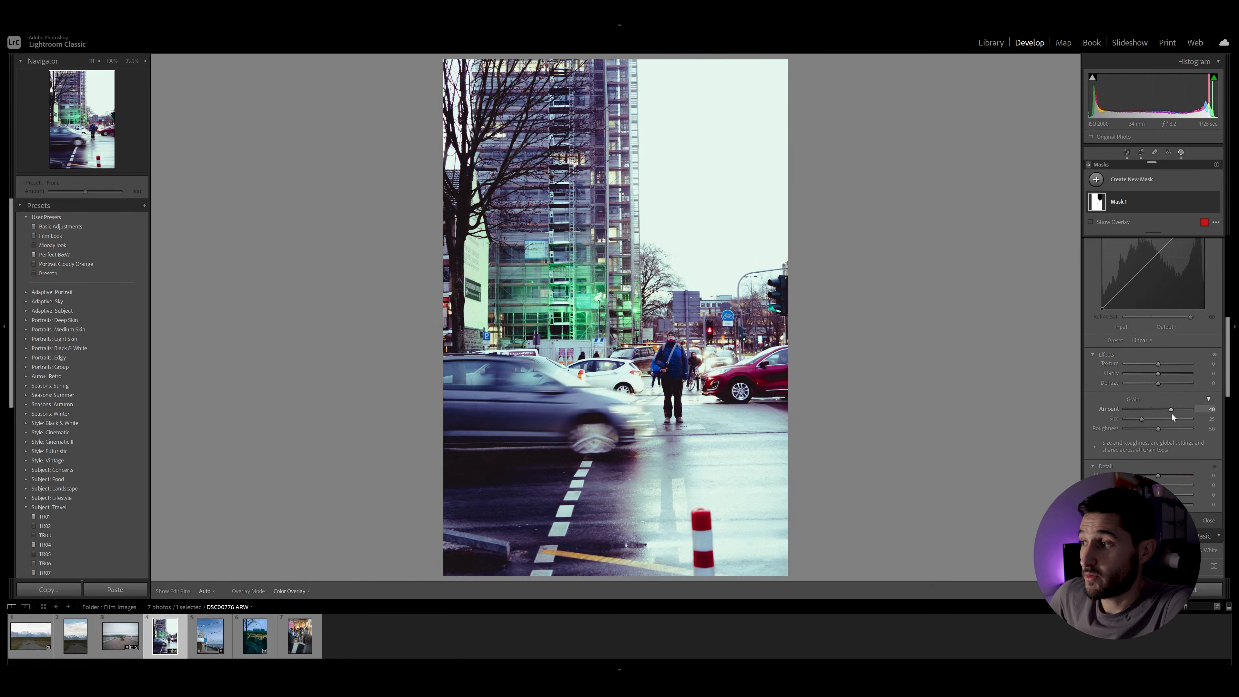
# Step: Create a slightly tilted Linear Gradient mask covering the sky and buildings and fading out across the road
pyautogui.click(1135, 183)
pyautogui.click(1137, 182)
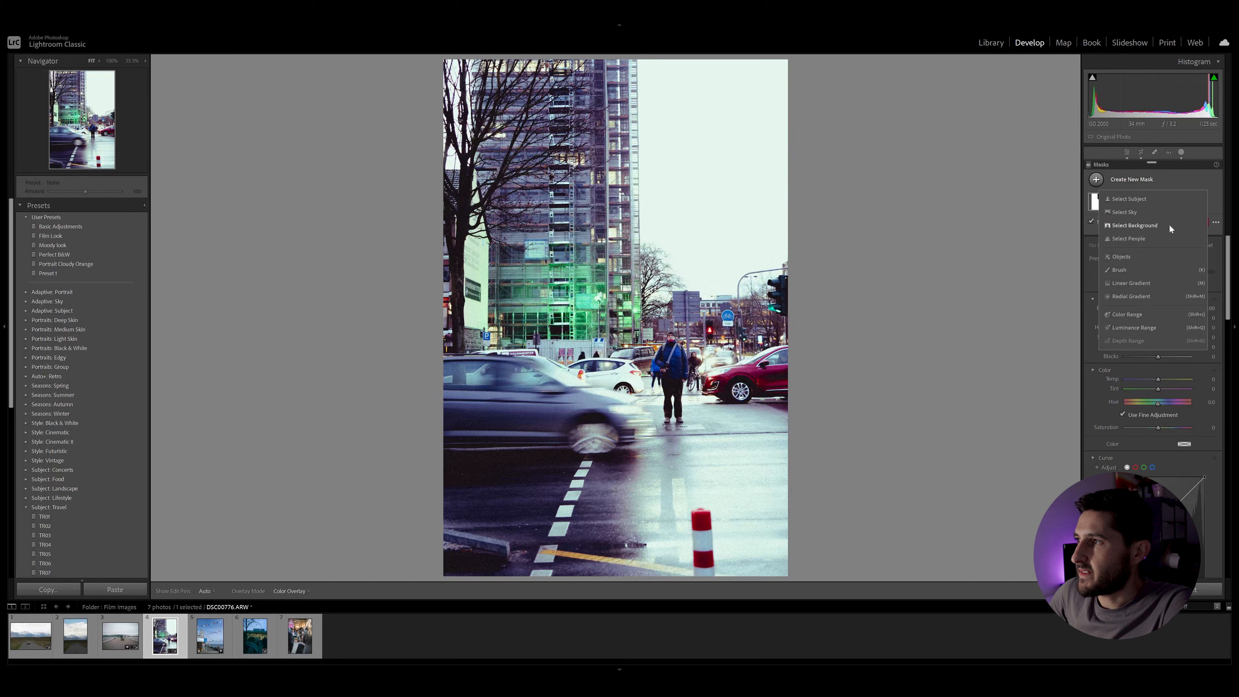
pyautogui.click(1142, 283)
pyautogui.moveTo(692, 277); pyautogui.dragTo(644, 521)
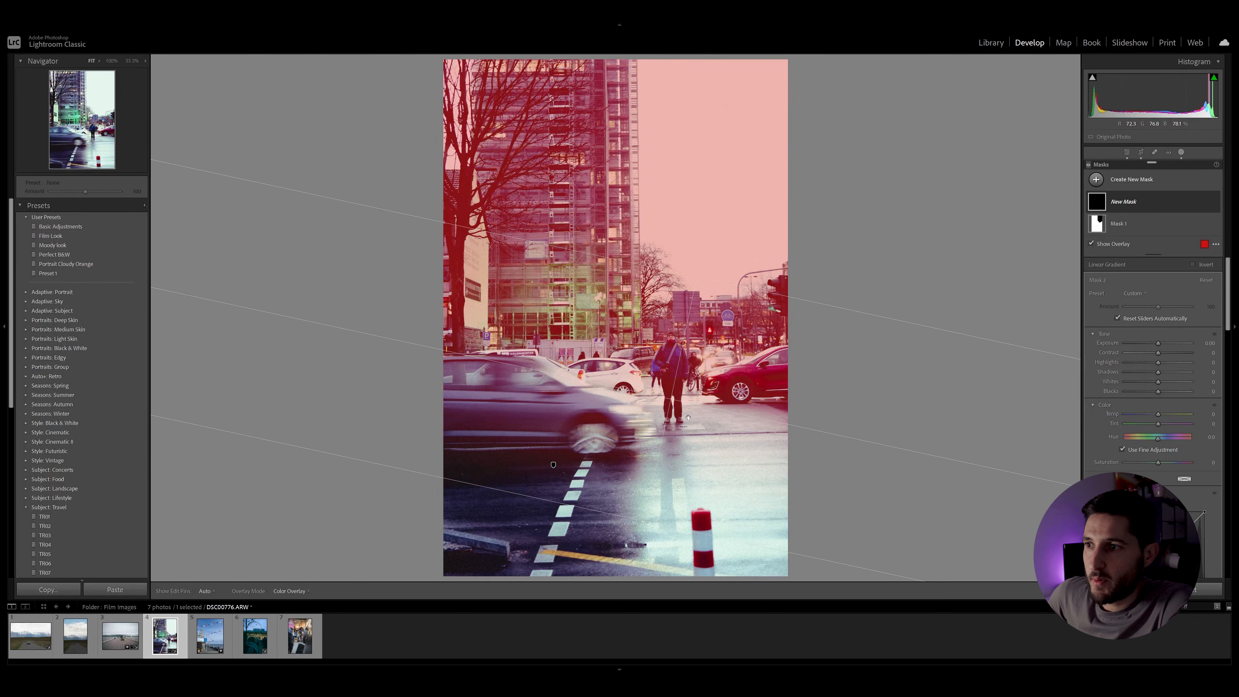
# Step: Intersect the gradient mask with Select Subject and turn off its inversion to exclude the pedestrian
pyautogui.rightClick(1120, 201)
pyautogui.moveTo(1213, 246)
pyautogui.click(1090, 247)
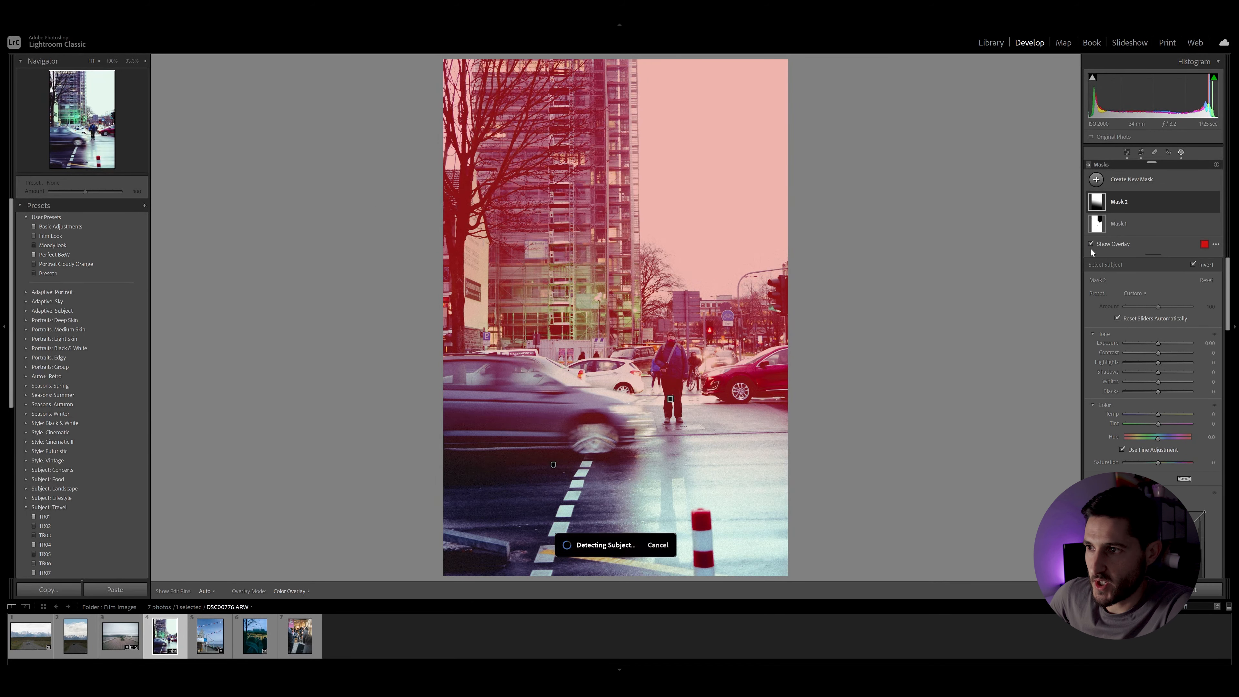
pyautogui.click(1208, 267)
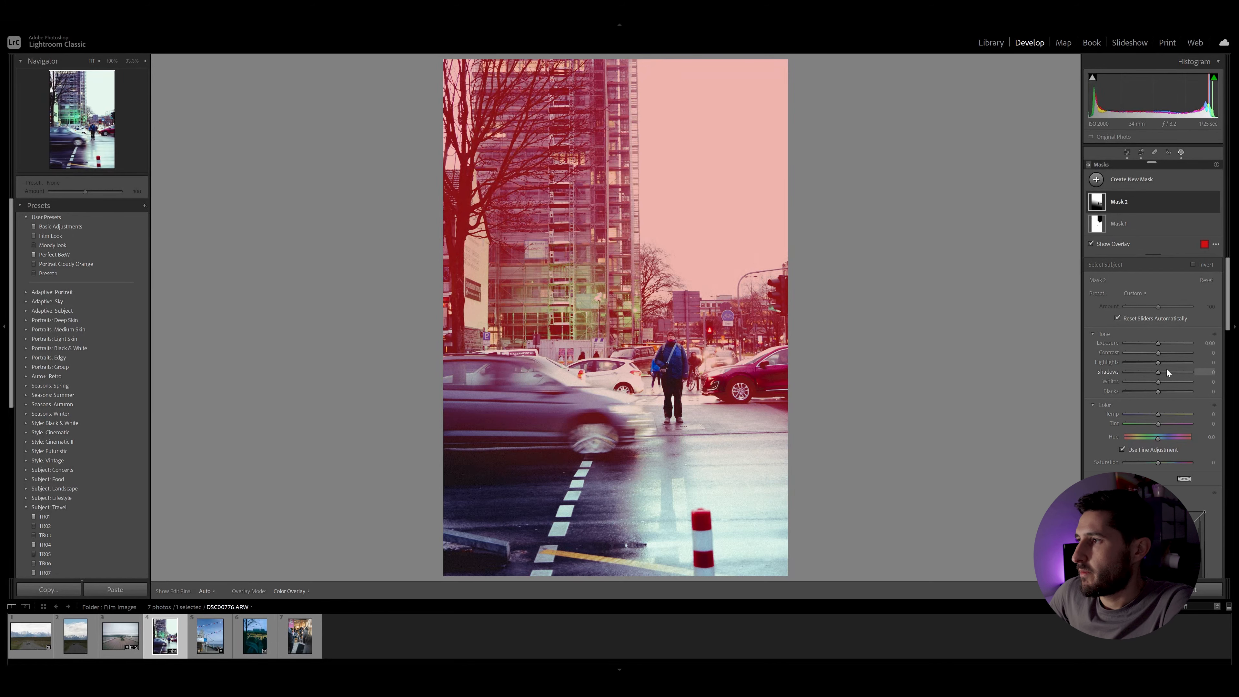
# Step: Add haze to the gradient mask with a negative Dehaze, and lower its Exposure, Contrast, Shadows and Blacks
pyautogui.press('o')
pyautogui.scroll(-5, 1170, 370)
pyautogui.moveTo(1153, 443); pyautogui.dragTo(1151, 441)
pyautogui.scroll(5, 1157, 415)
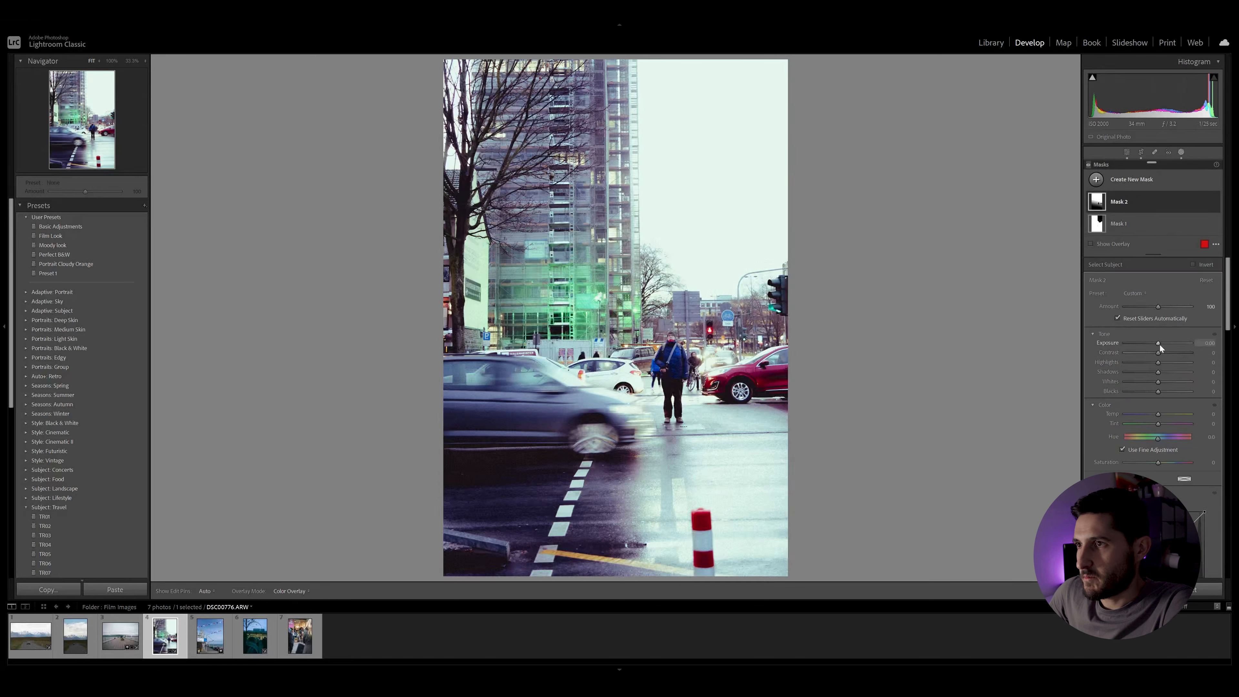
pyautogui.moveTo(1154, 343); pyautogui.dragTo(1156, 372)
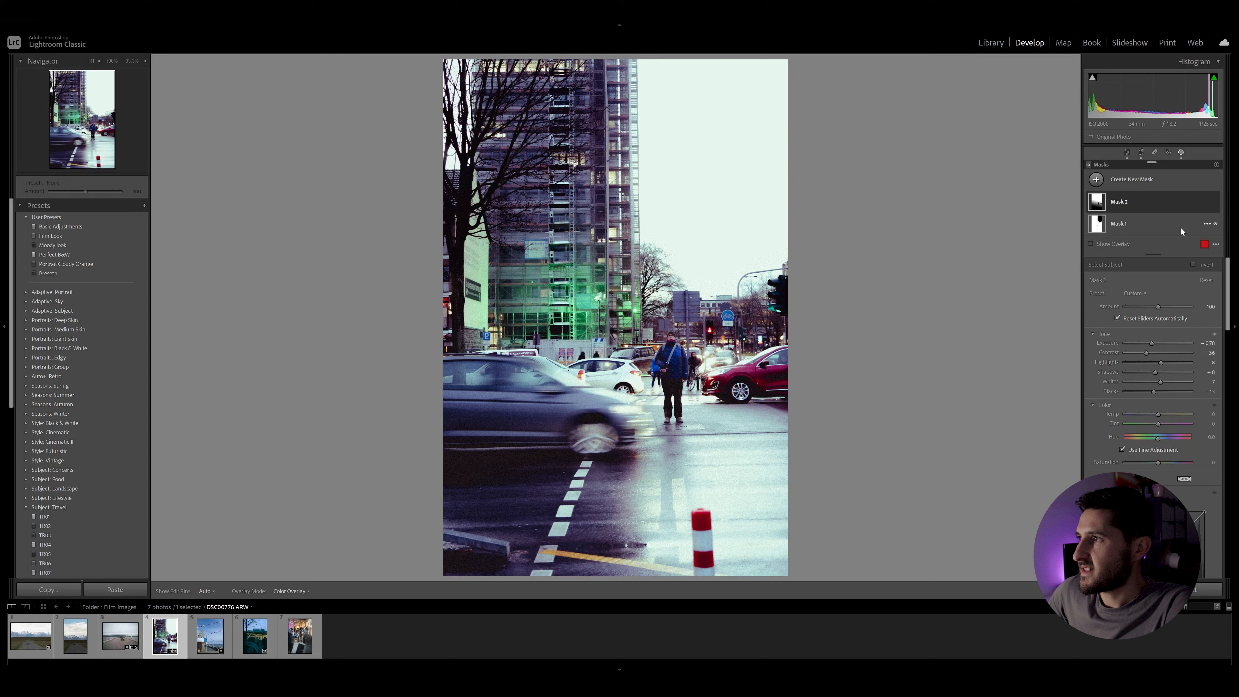
pyautogui.click(1139, 205)
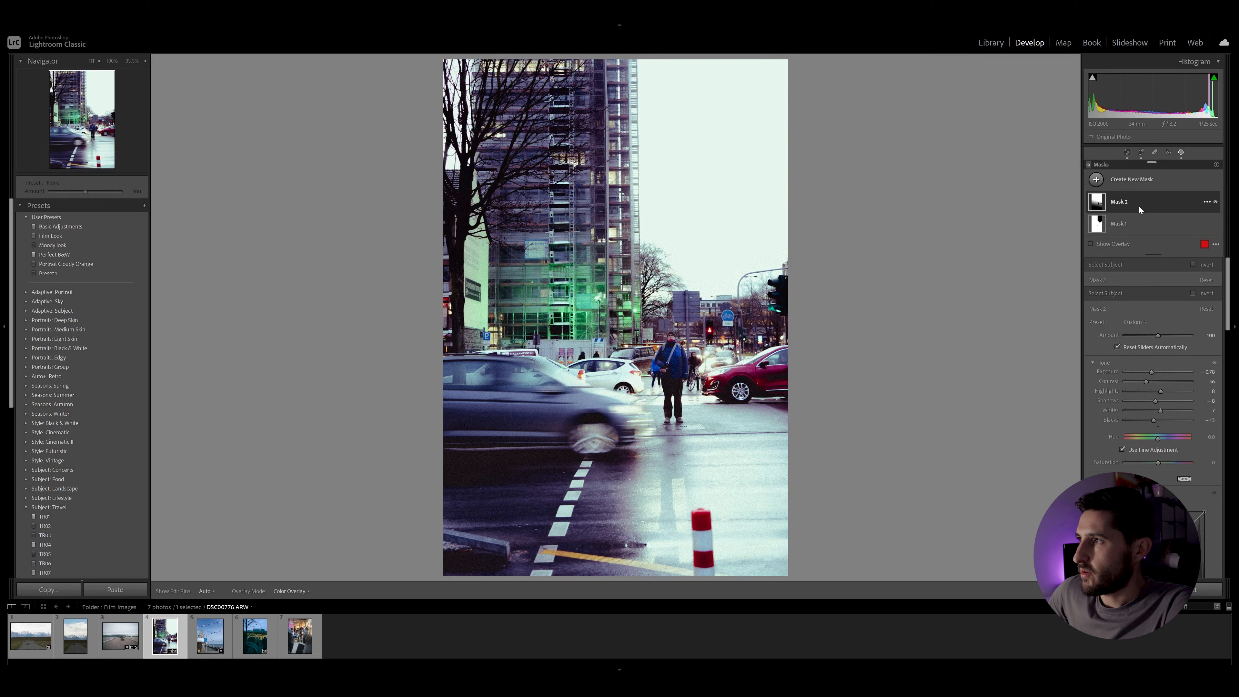
# Step: Finish masking and darken the edges of the street photo with a negative vignetting Amount
pyautogui.click(1179, 152)
pyautogui.scroll(-5, 1182, 308)
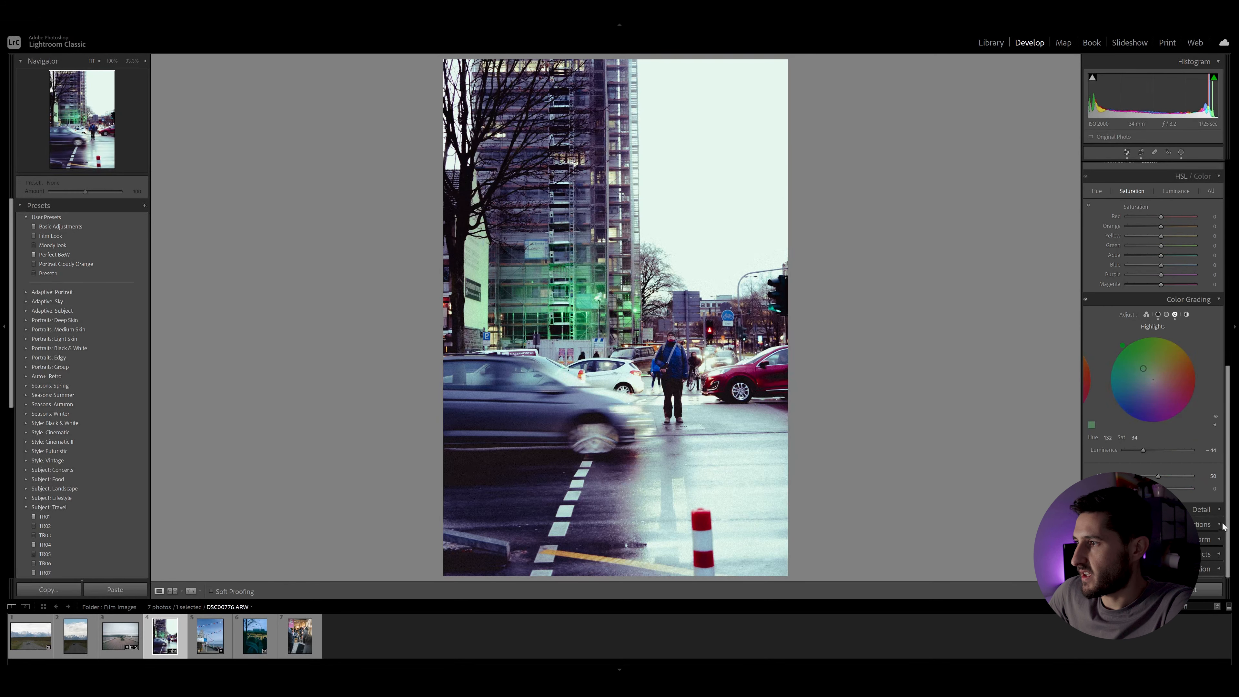
pyautogui.scroll(-3, 1197, 429)
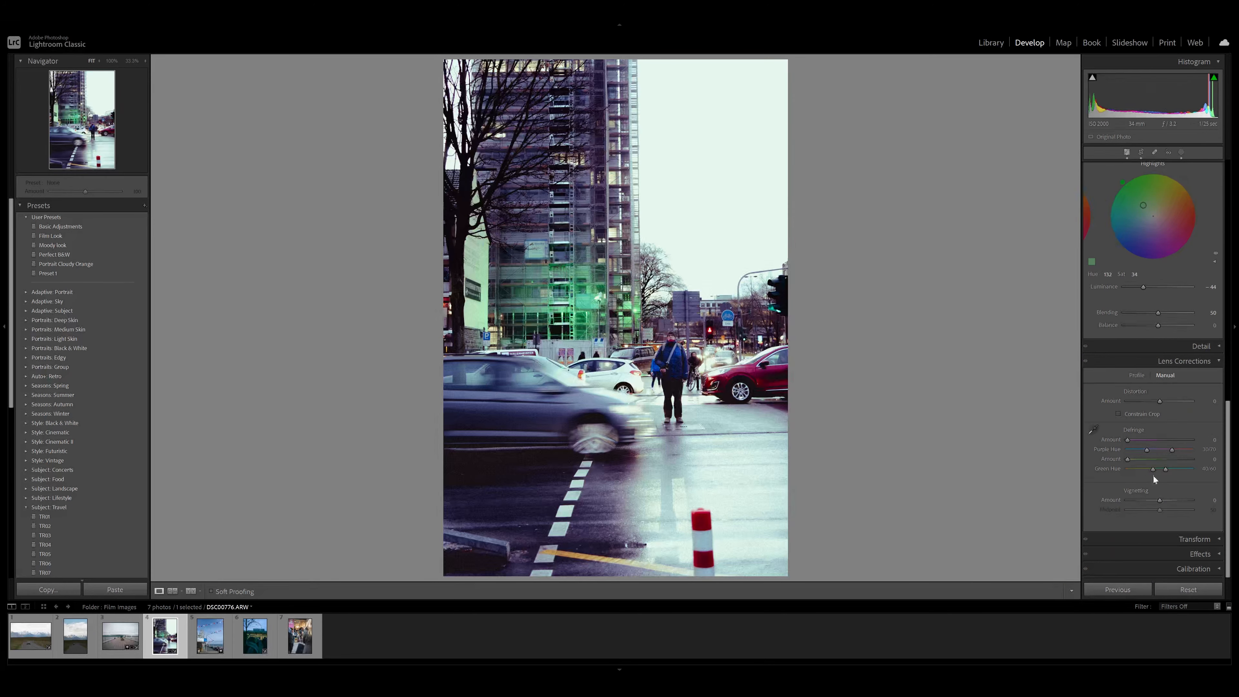
pyautogui.moveTo(1153, 502); pyautogui.dragTo(1134, 511)
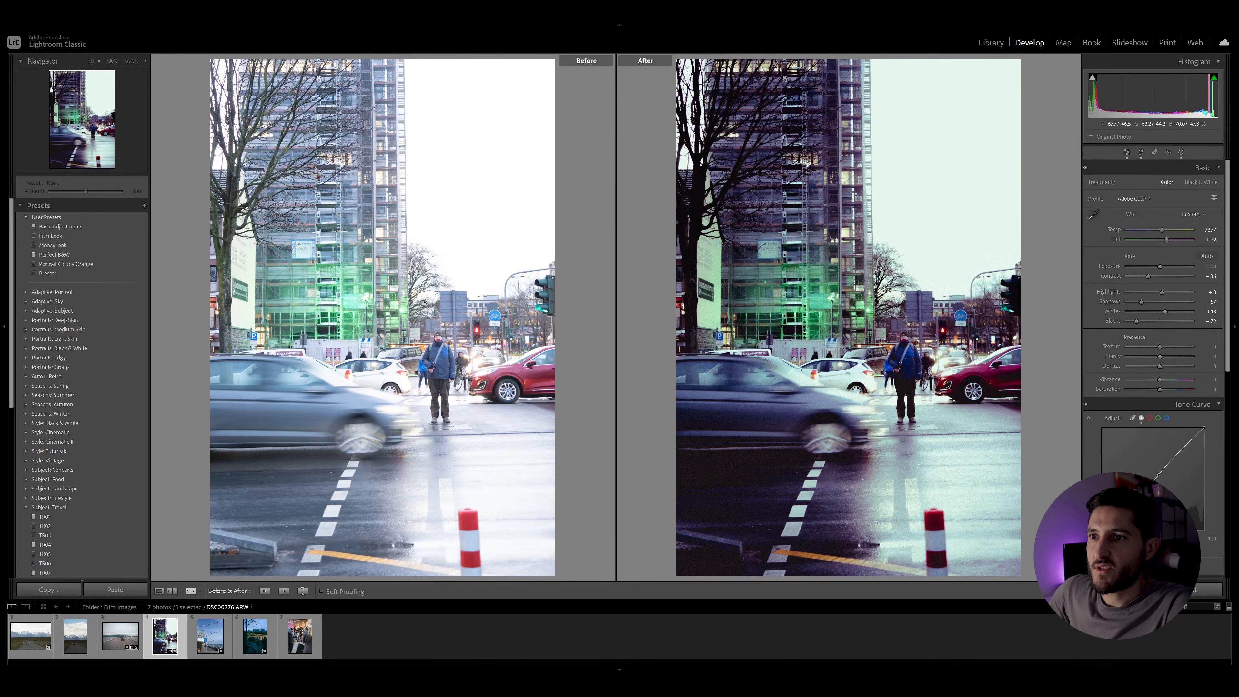
# Step: Compare the street photo before and after editing, examining the pedestrian and surrounding details up close in both versions
pyautogui.click(430, 333)
pyautogui.click(430, 333)
pyautogui.click(430, 333)
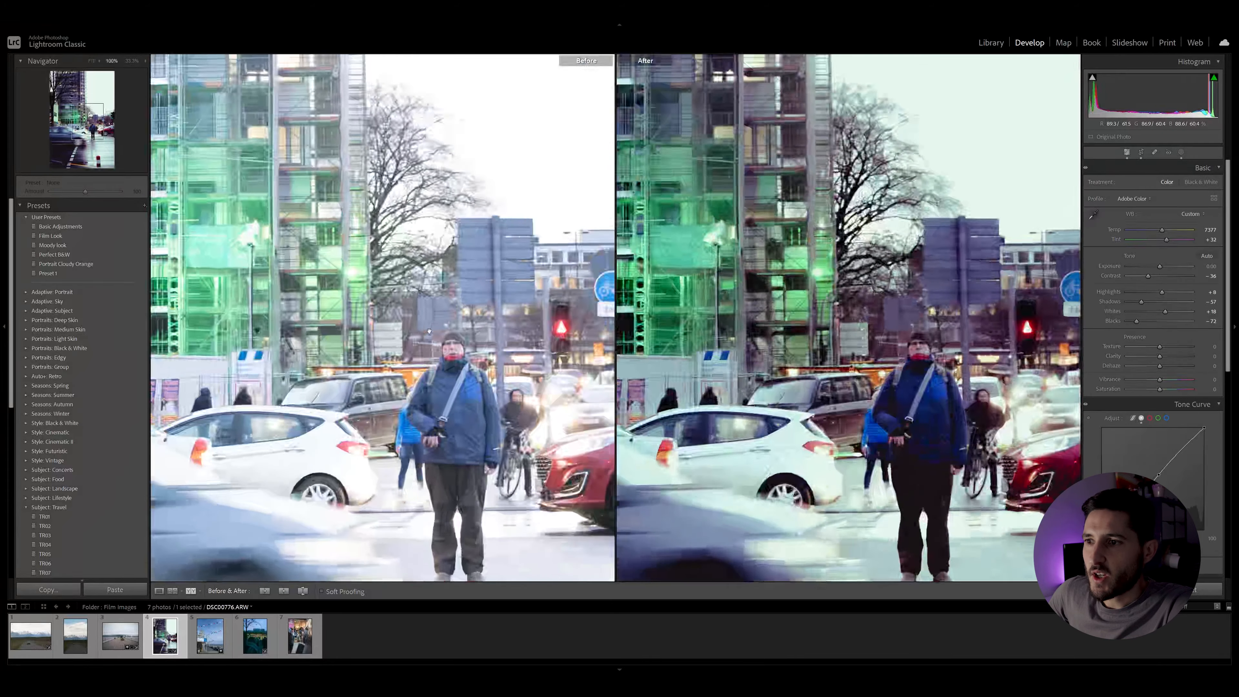
pyautogui.click(444, 347)
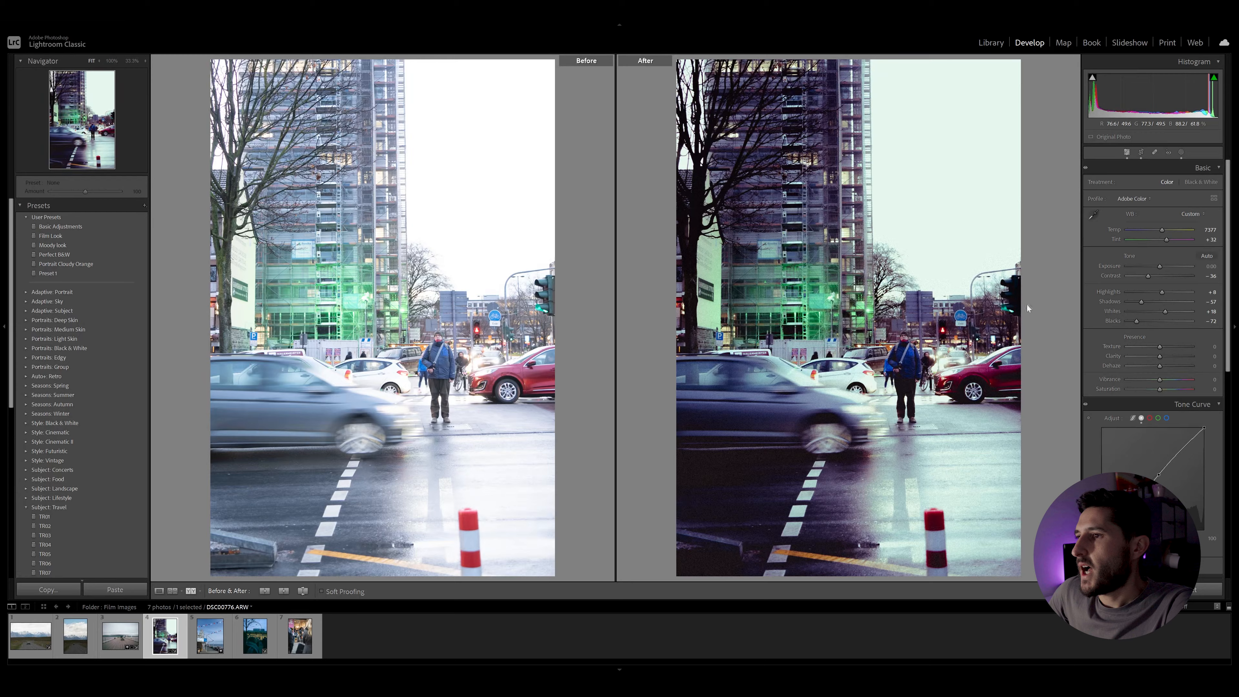
pyautogui.click(904, 336)
pyautogui.moveTo(904, 336); pyautogui.dragTo(803, 245)
pyautogui.click(952, 277)
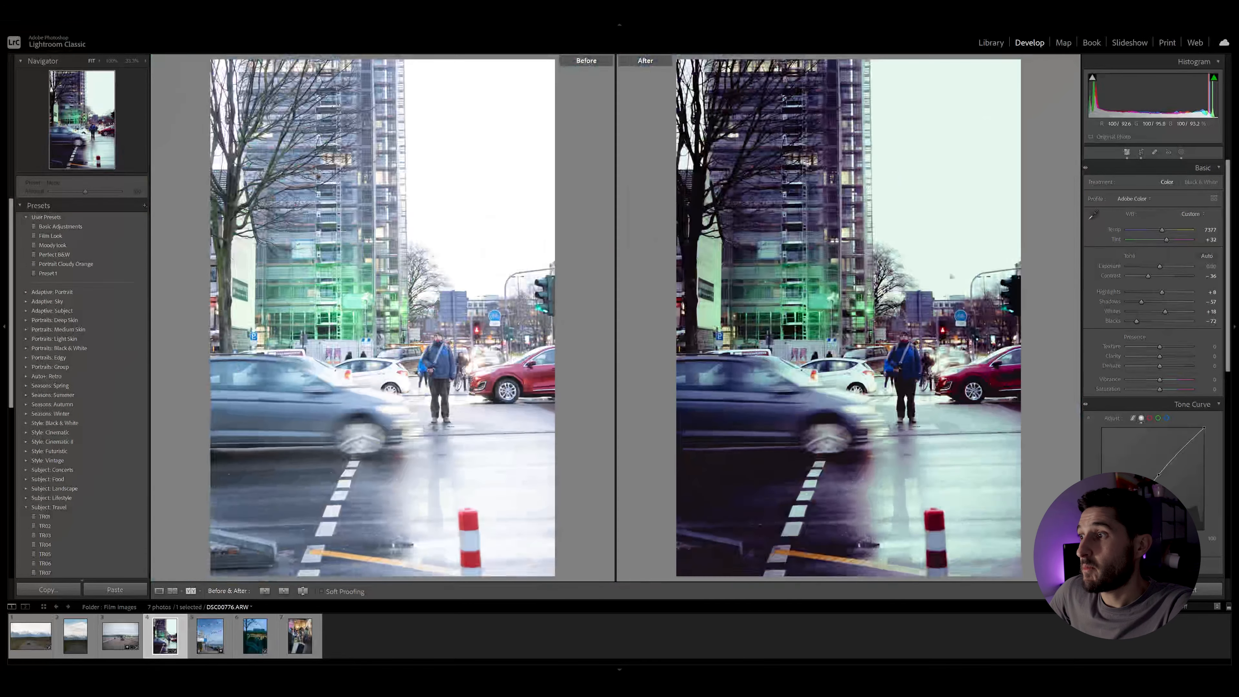
# Step: Refine the Color Grading of the street photo by raising the highlights Luminance, adjusting Blending and setting Balance to +44
pyautogui.click(1201, 405)
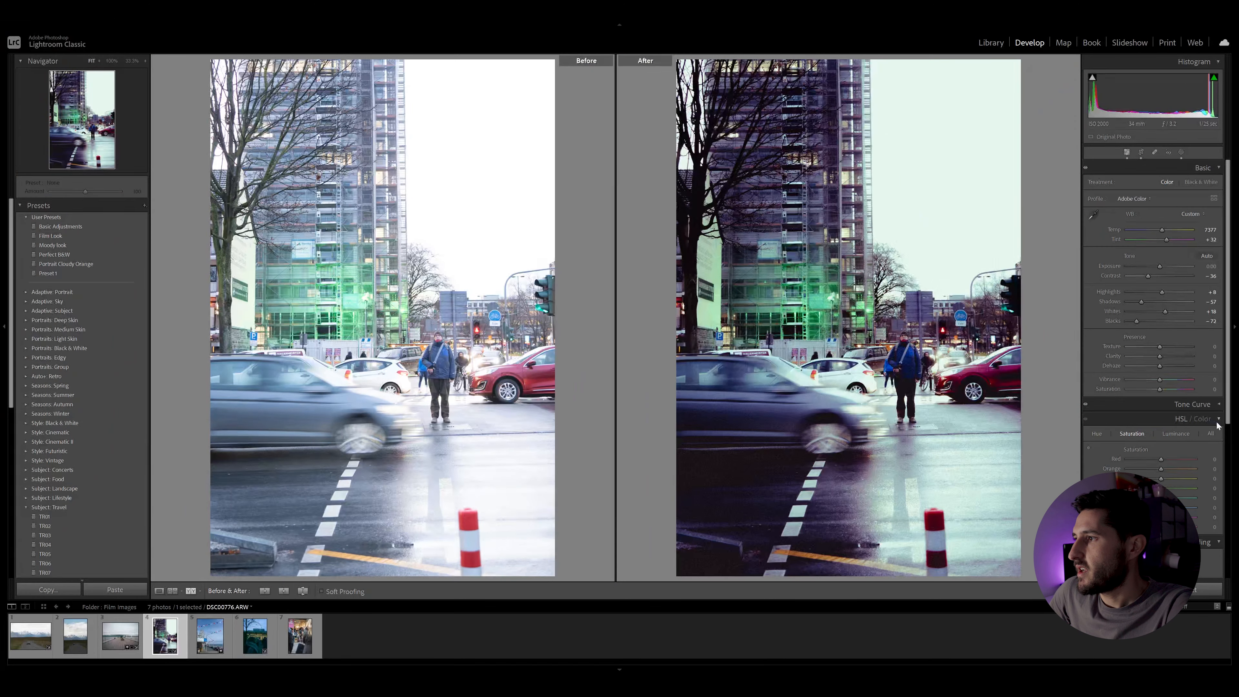
pyautogui.click(1201, 419)
pyautogui.scroll(-2, 1164, 468)
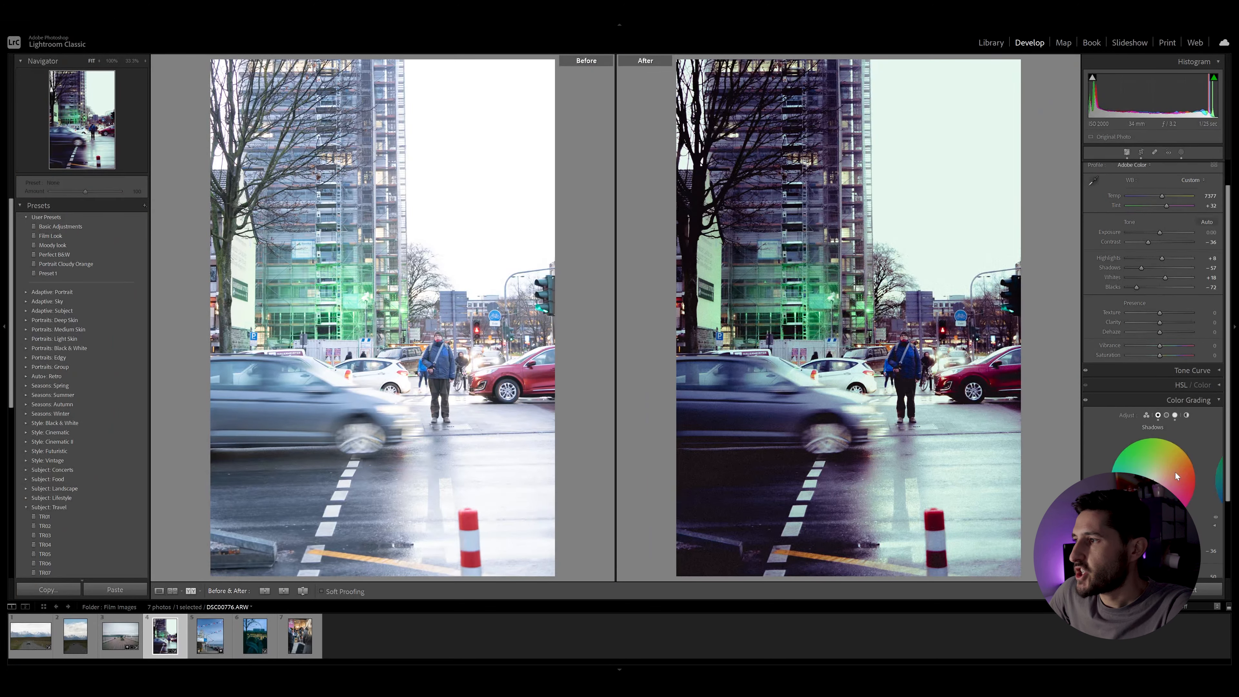
pyautogui.click(1174, 415)
pyautogui.moveTo(1158, 550)
pyautogui.mouseDown()
pyautogui.moveTo(1128, 550)
pyautogui.moveTo(1157, 551)
pyautogui.mouseUp()
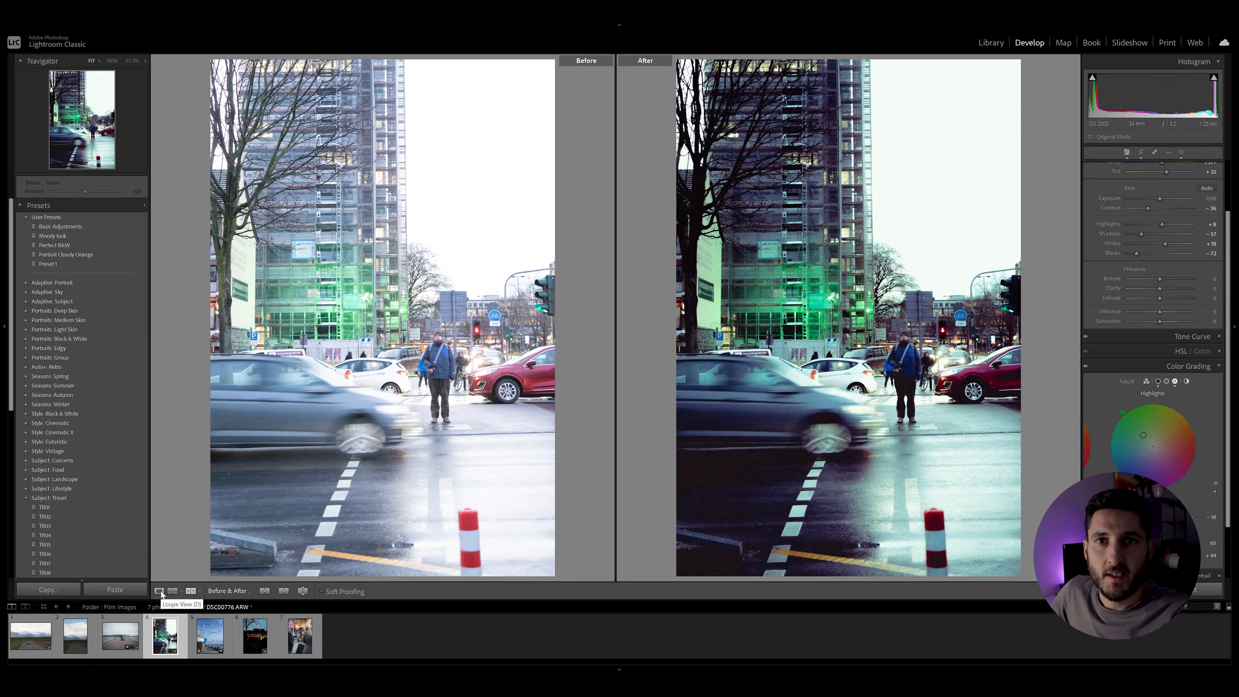
# Step: Return to the single-photo view and save the Basic, HSL/Color, Color Grading, Effects and Masking settings as a user preset named Film Look
pyautogui.click(161, 591)
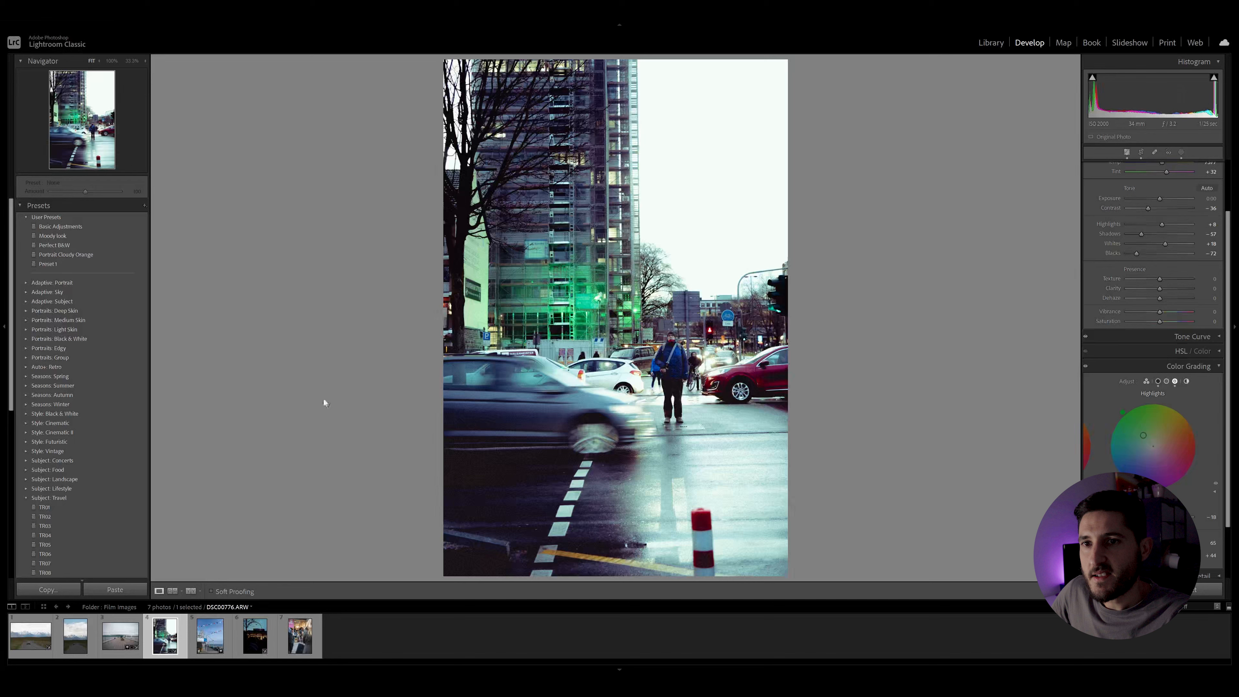
pyautogui.click(144, 205)
pyautogui.click(165, 214)
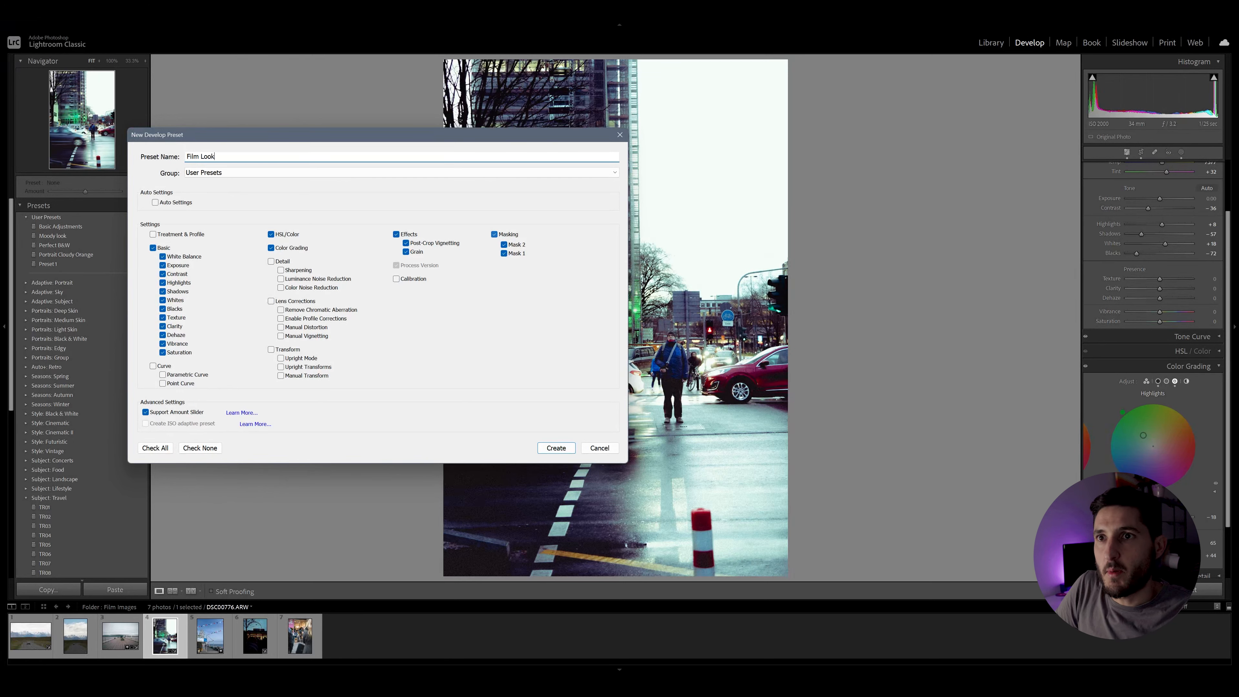
pyautogui.press('Return')
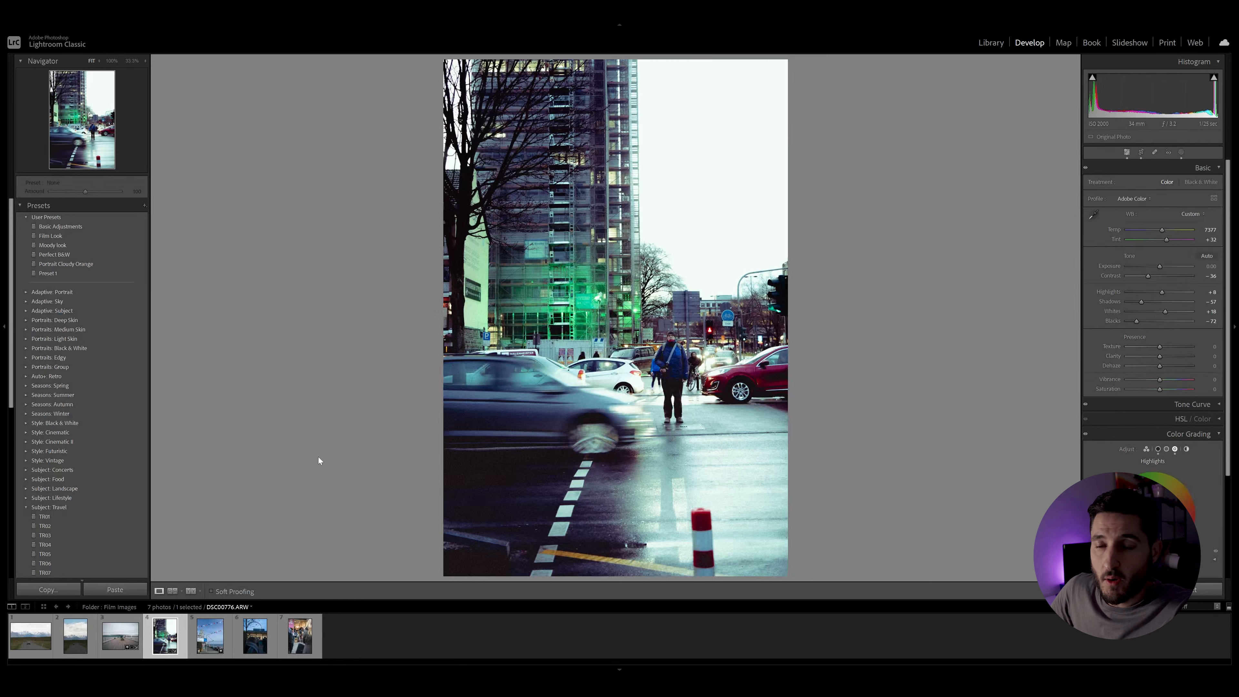
# Step: Apply the Film Look preset to the Ferris wheel photo and set Shadows to -13, Blacks to -23, Temp to 7959 and Tint to +14
pyautogui.click(262, 652)
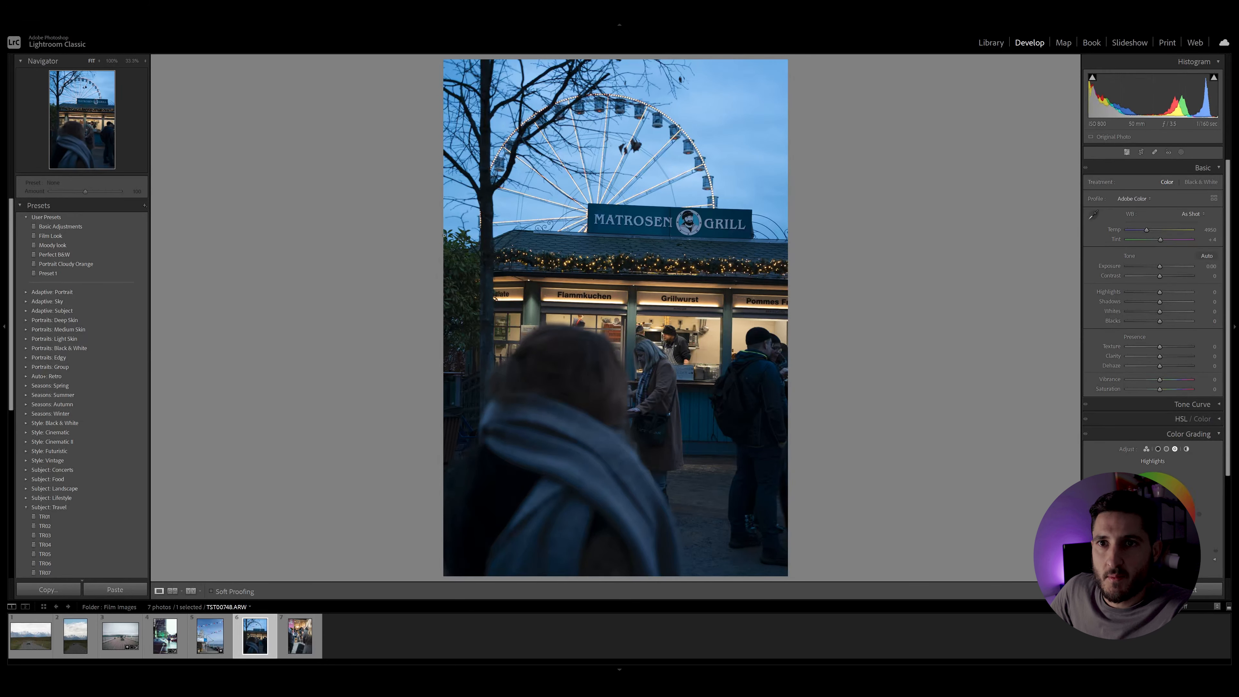
pyautogui.click(52, 236)
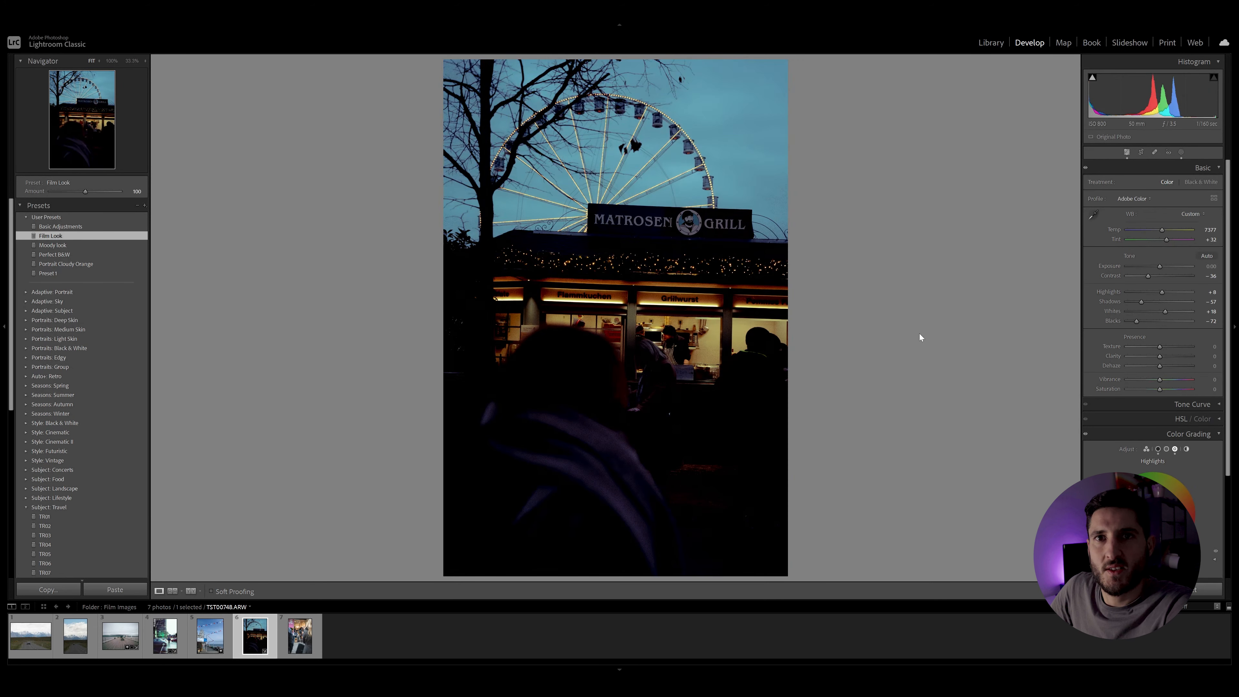
pyautogui.moveTo(1140, 302); pyautogui.dragTo(1153, 324)
pyautogui.moveTo(1160, 229); pyautogui.dragTo(1161, 241)
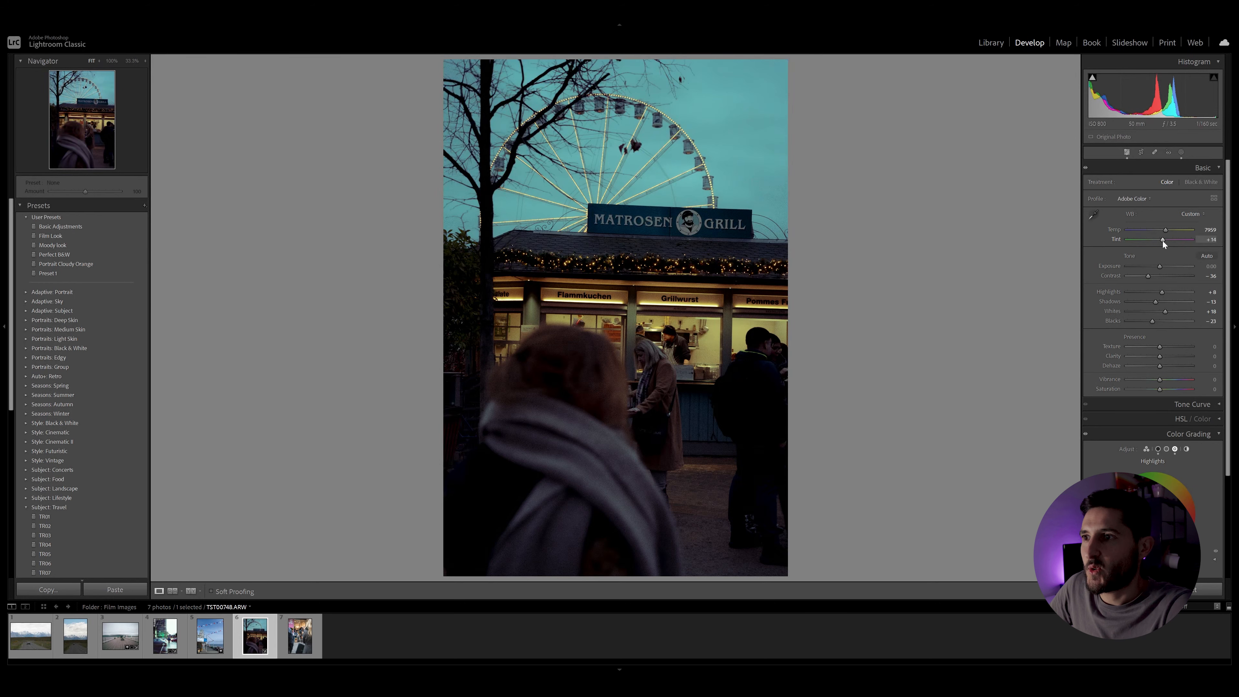
# Step: Straighten the Ferris wheel photo by rotating its crop slightly counterclockwise, and apply the crop
pyautogui.click(1139, 152)
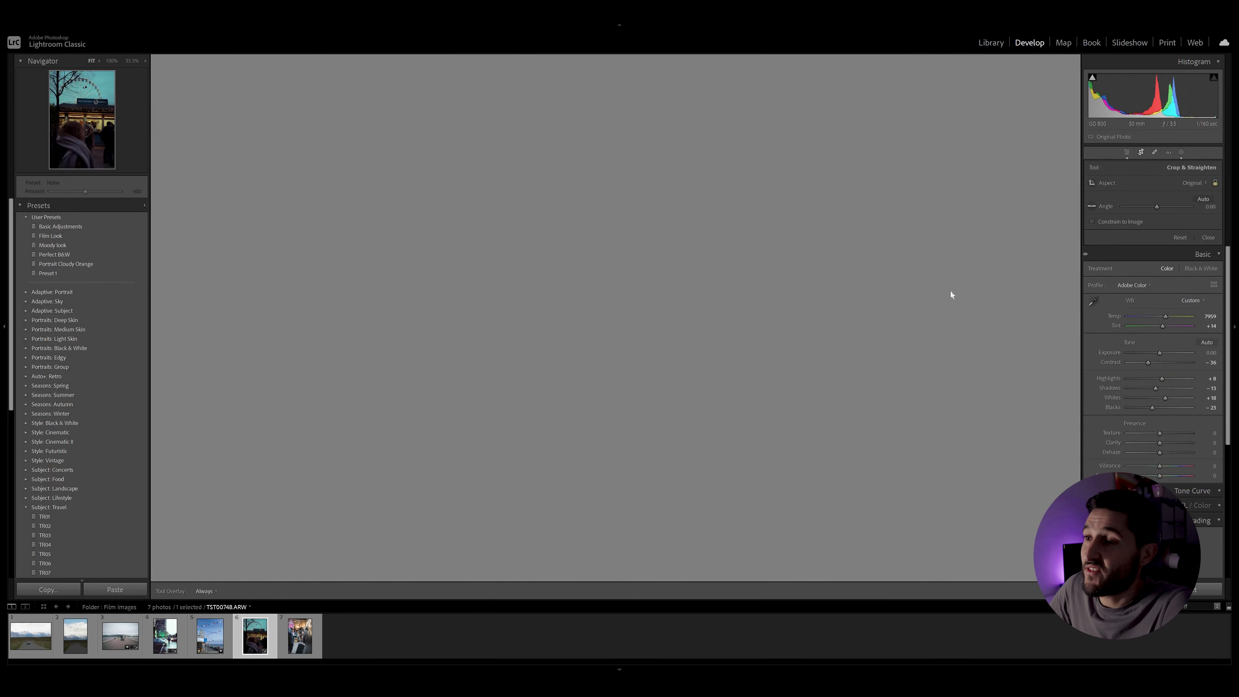
pyautogui.moveTo(924, 269); pyautogui.dragTo(926, 260)
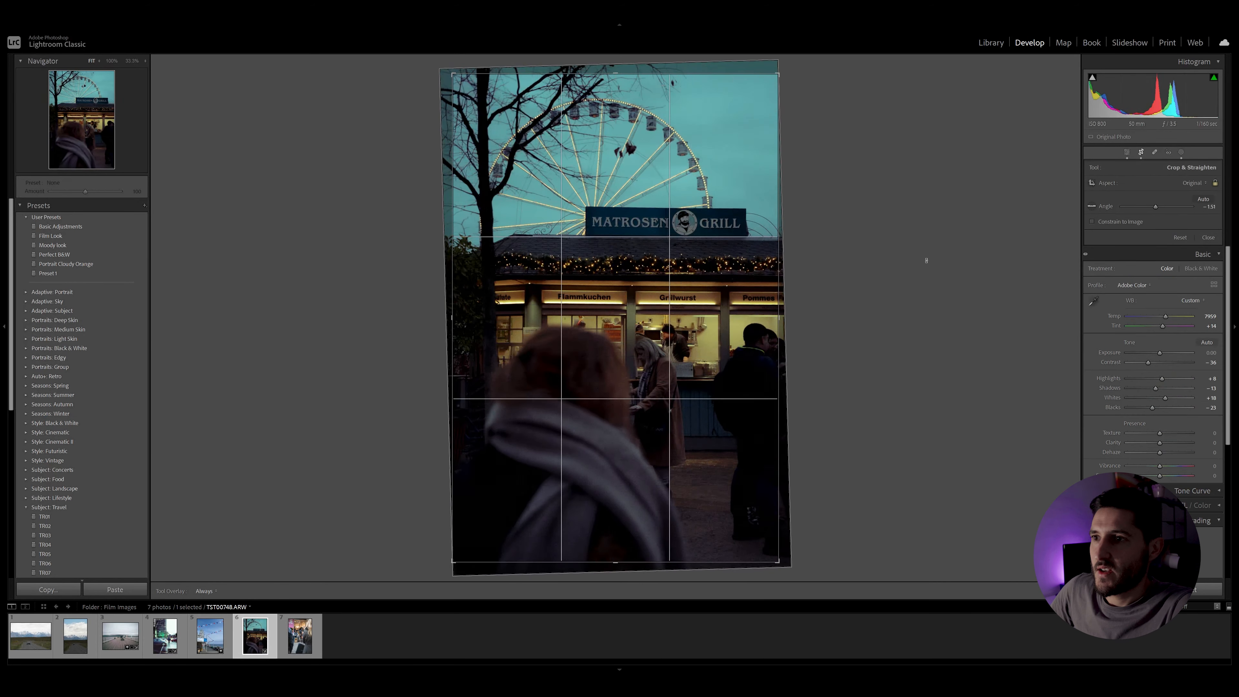
pyautogui.press('Return')
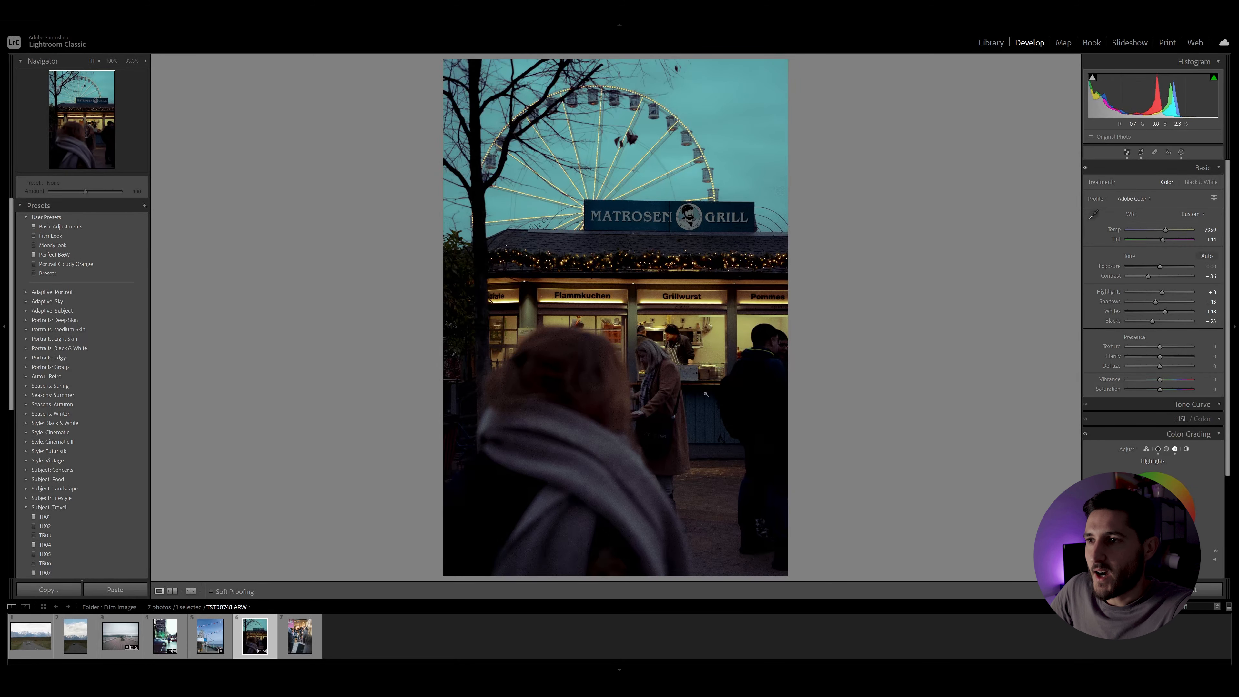